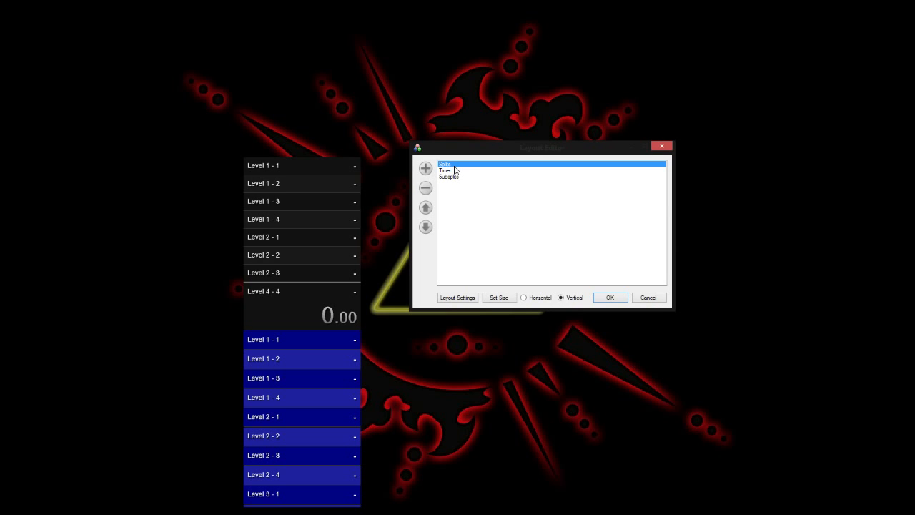
Remove the Splits component from the layout and give the Subsplits component a plain, fully transparent background
{"action": "left_click", "coordinate": [425, 187]}
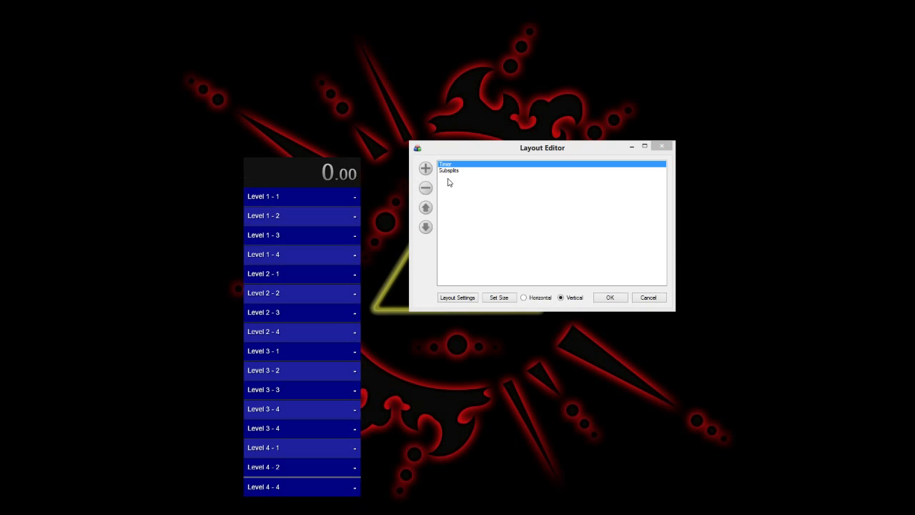
{"action": "left_click", "coordinate": [452, 170]}
{"action": "double_click", "coordinate": [452, 170]}
{"action": "left_click_drag", "start_coordinate": [191, 80], "coordinate": [576, 116]}
{"action": "left_click", "coordinate": [626, 142]}
{"action": "left_click", "coordinate": [593, 151]}
{"action": "left_click", "coordinate": [572, 142]}
{"action": "left_click", "coordinate": [609, 303]}
{"action": "left_click", "coordinate": [613, 313]}
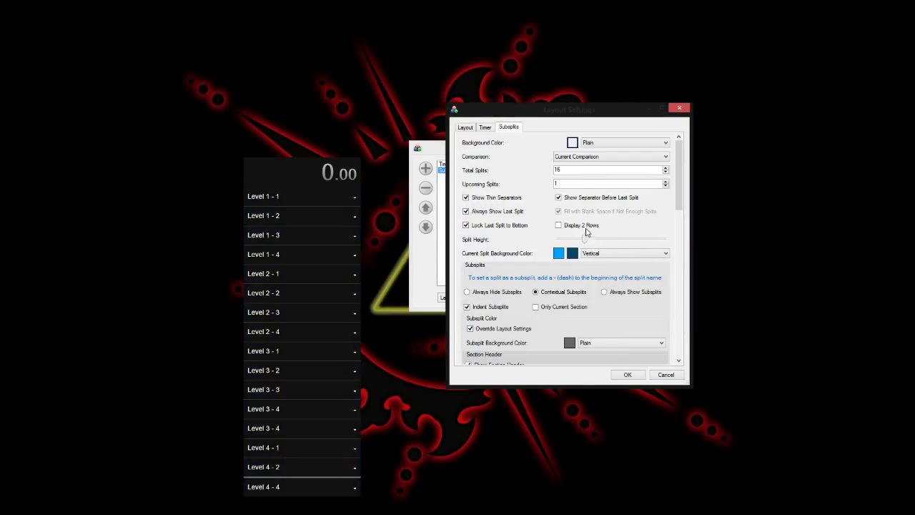
Set the Subsplits component's total splits to 8 and move Subsplits above Timer in the layout
{"action": "key", "text": "BackSpace"}
{"action": "key", "text": "BackSpace"}
{"action": "type", "text": "8"}
{"action": "left_click", "coordinate": [627, 375]}
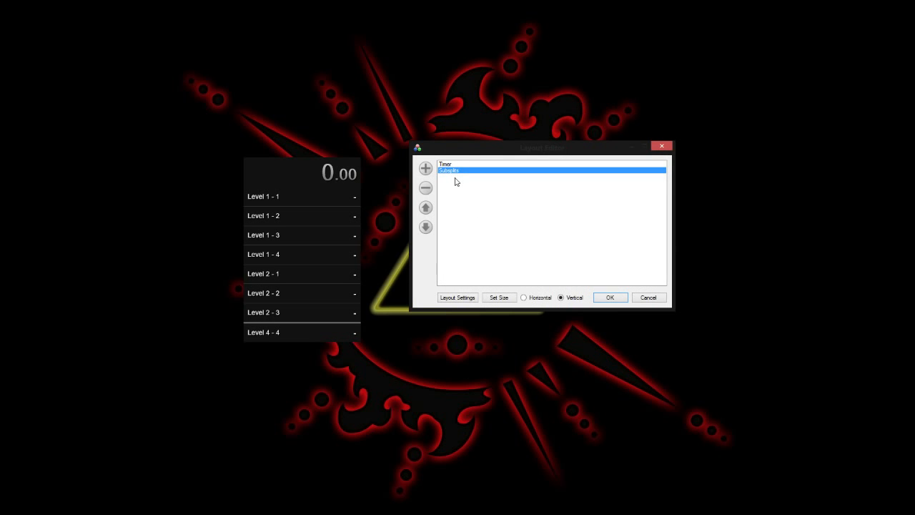
{"action": "left_click_drag", "start_coordinate": [449, 172], "coordinate": [449, 163]}
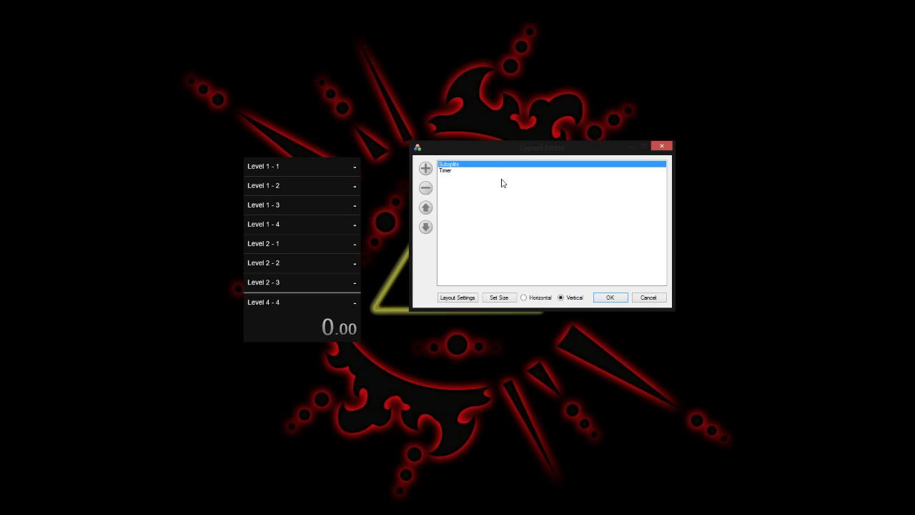
Turn on Hide Blank Icons in the Subsplits component's settings
{"action": "double_click", "coordinate": [457, 165]}
{"action": "left_click_drag", "start_coordinate": [219, 109], "coordinate": [518, 68]}
{"action": "left_click_drag", "start_coordinate": [620, 138], "coordinate": [613, 251]}
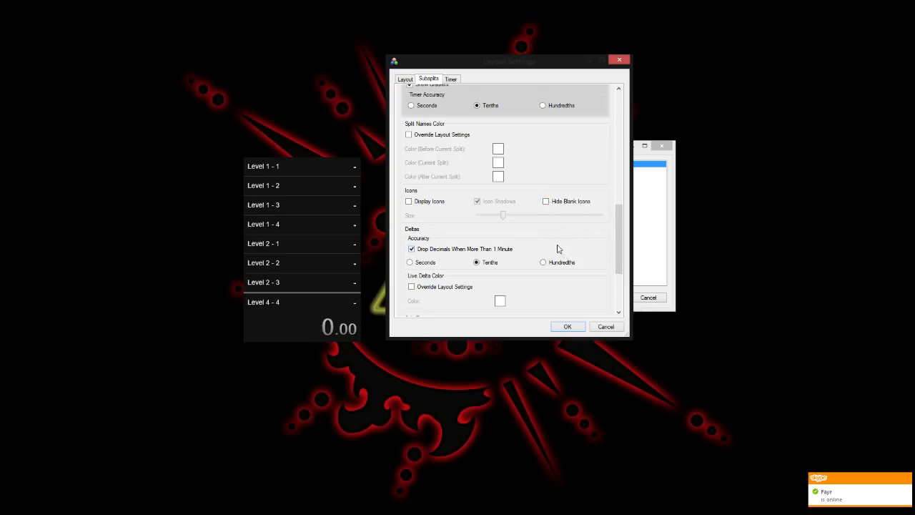
{"action": "left_click", "coordinate": [568, 326]}
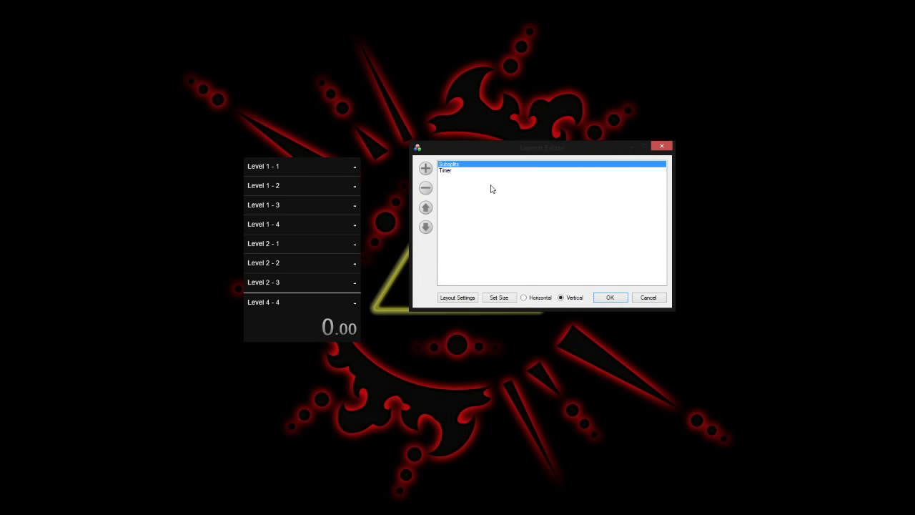
{"action": "double_click", "coordinate": [463, 168]}
{"action": "left_click_drag", "start_coordinate": [211, 115], "coordinate": [539, 113]}
{"action": "left_click", "coordinate": [494, 131]}
{"action": "left_click", "coordinate": [478, 131]}
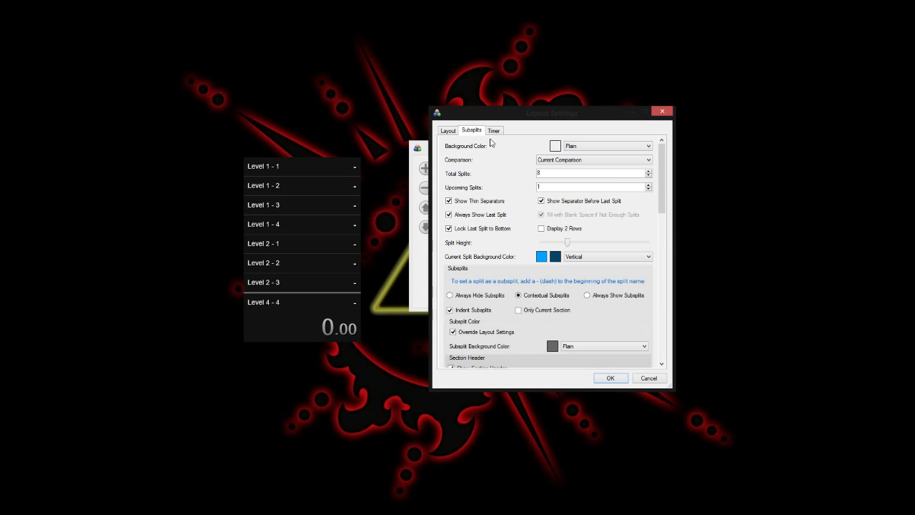
{"action": "scroll", "coordinate": [652, 188], "scroll_direction": "down", "scroll_amount": 10}
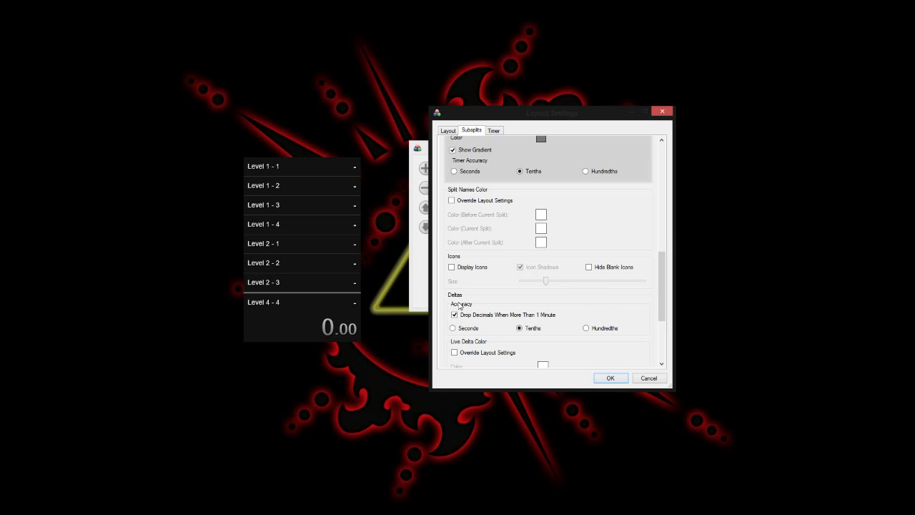
{"action": "left_click", "coordinate": [590, 267]}
{"action": "left_click", "coordinate": [610, 378]}
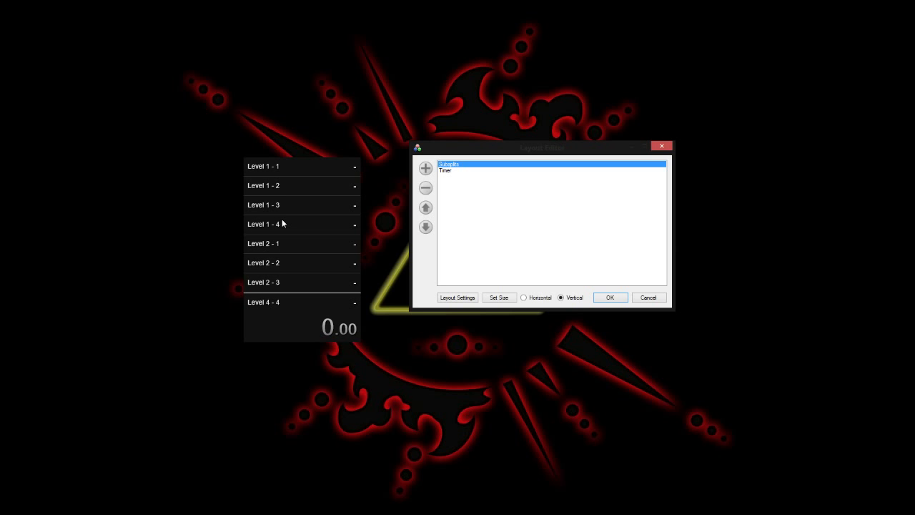
Review the Subsplits hint about marking a split as a subsplit, and accept the layout changes
{"action": "double_click", "coordinate": [457, 165]}
{"action": "left_click_drag", "start_coordinate": [317, 125], "coordinate": [631, 127]}
{"action": "scroll", "coordinate": [654, 198], "scroll_direction": "down", "scroll_amount": 1}
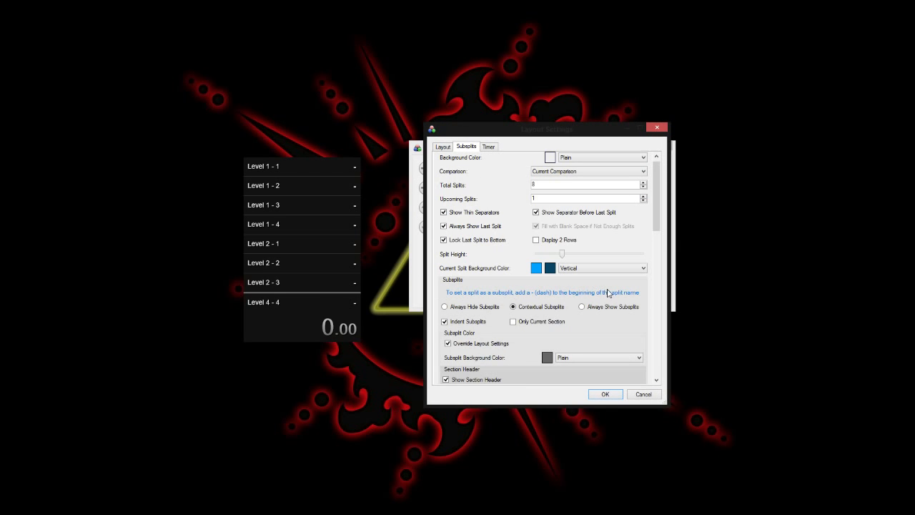
{"action": "left_click", "coordinate": [605, 394]}
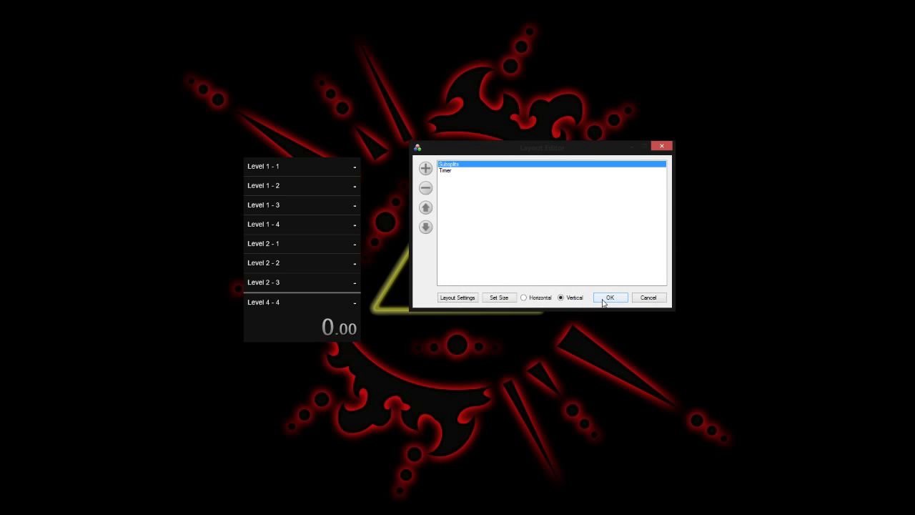
{"action": "left_click", "coordinate": [603, 304]}
In the splits editor, mark Level 1 - 1 as a subsplit by adding a dash before its segment name
{"action": "right_click", "coordinate": [318, 266]}
{"action": "left_click", "coordinate": [336, 270]}
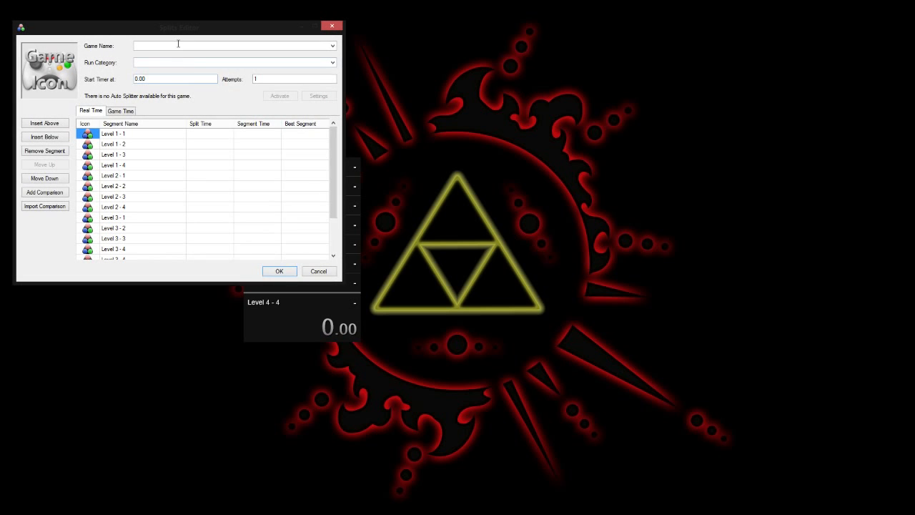
{"action": "left_click_drag", "start_coordinate": [173, 32], "coordinate": [553, 136]}
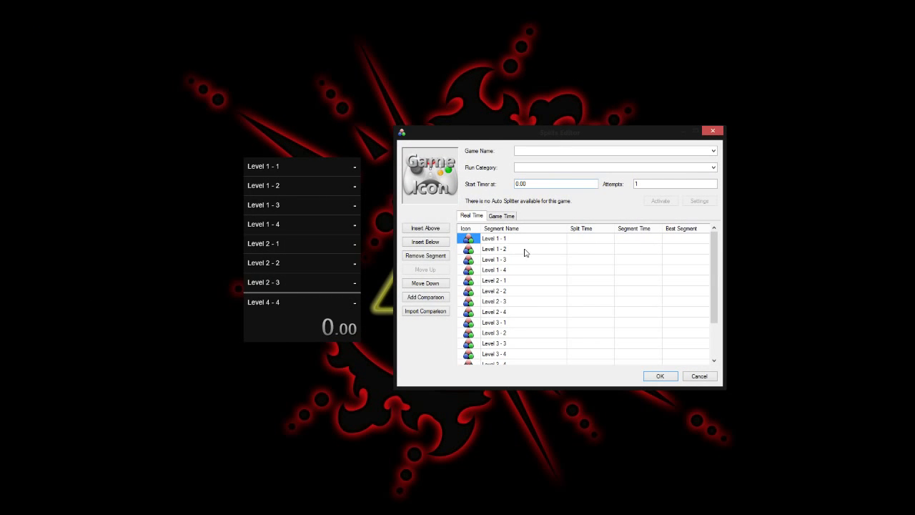
{"action": "left_click", "coordinate": [487, 240]}
{"action": "left_click", "coordinate": [483, 242]}
{"action": "type", "text": "-"}
{"action": "left_click", "coordinate": [520, 264]}
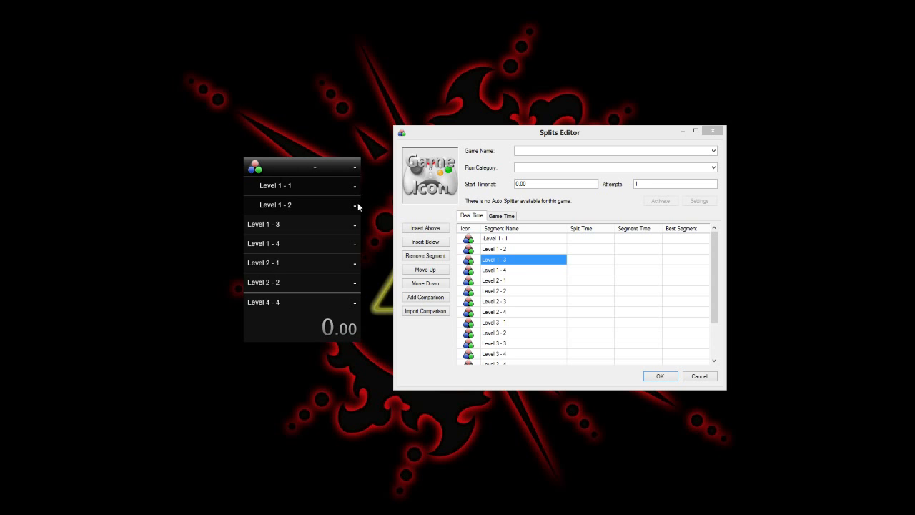
Add a leading dash to the Level 1 - 2 and Level 1 - 3 segment names and accept the splits
{"action": "left_click", "coordinate": [511, 249]}
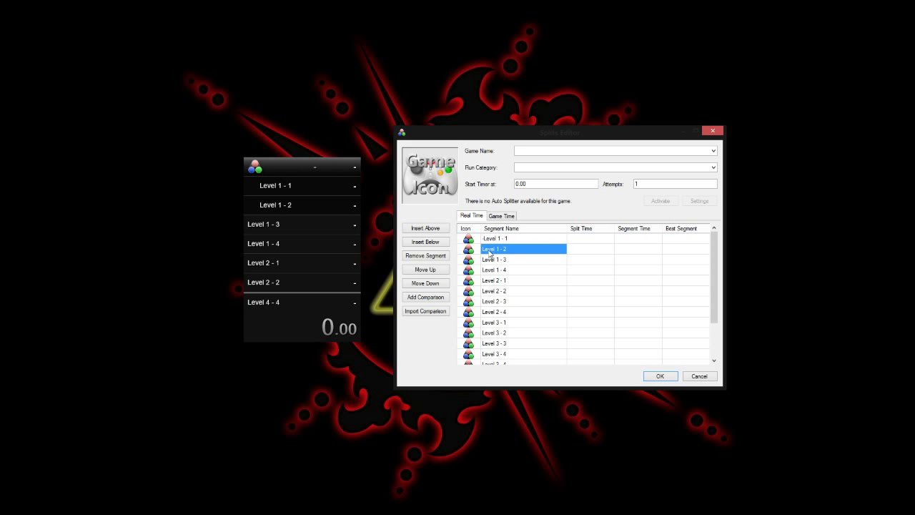
{"action": "left_click", "coordinate": [498, 241]}
{"action": "left_click", "coordinate": [498, 249]}
{"action": "left_click", "coordinate": [484, 249]}
{"action": "left_click", "coordinate": [484, 249]}
{"action": "type", "text": "-"}
{"action": "left_click", "coordinate": [490, 259]}
{"action": "left_click", "coordinate": [484, 260]}
{"action": "left_click", "coordinate": [484, 259]}
{"action": "type", "text": "-"}
{"action": "left_click", "coordinate": [515, 271]}
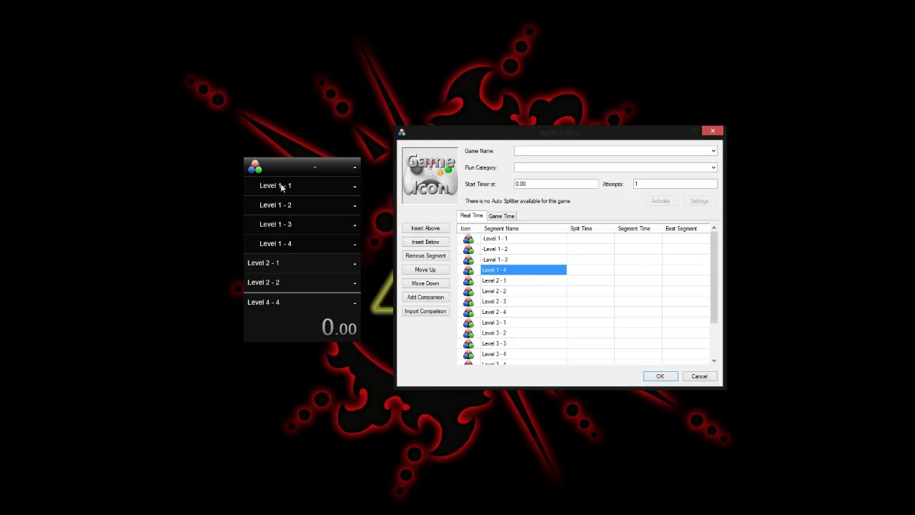
{"action": "left_click", "coordinate": [659, 376]}
Check the grouped Level 1 splits in the timer, and open another splits file without saving the current one
{"action": "scroll", "coordinate": [315, 287], "scroll_direction": "down", "scroll_amount": 5}
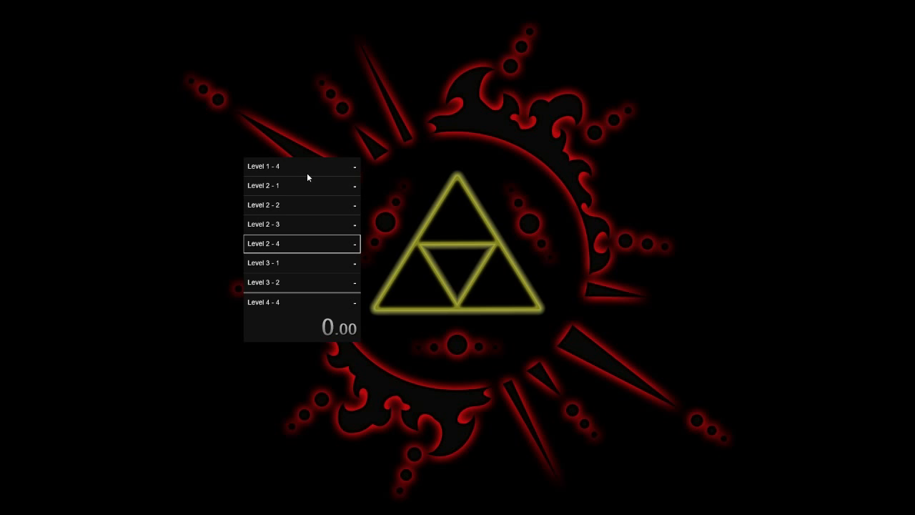
{"action": "scroll", "coordinate": [316, 202], "scroll_direction": "down", "scroll_amount": 3}
{"action": "scroll", "coordinate": [316, 202], "scroll_direction": "up", "scroll_amount": 7}
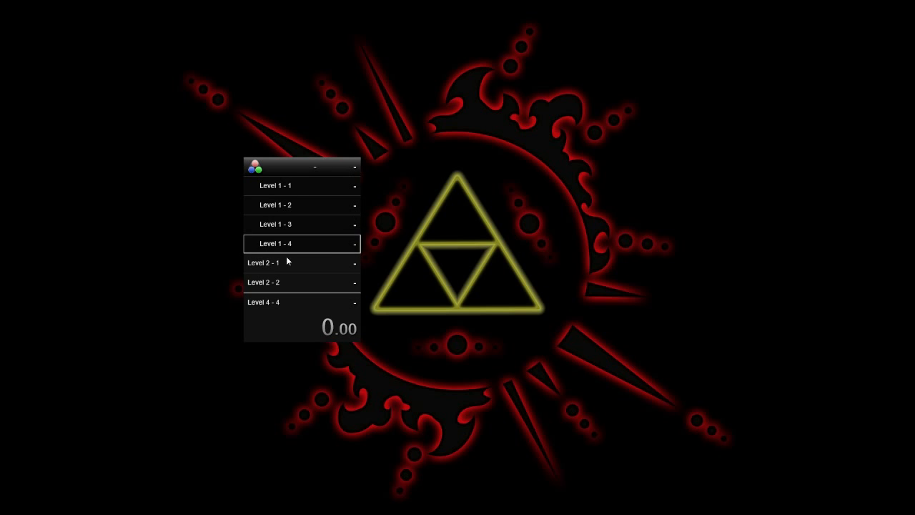
{"action": "right_click", "coordinate": [310, 243]}
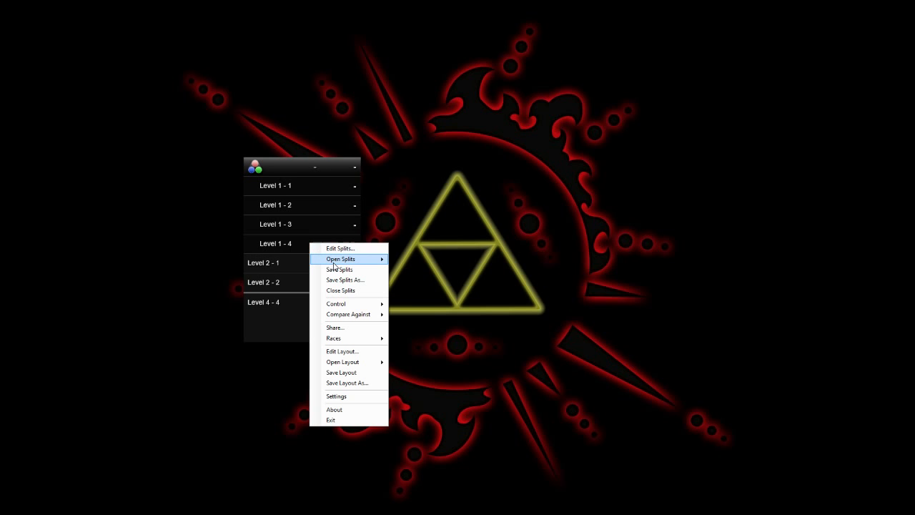
{"action": "mouse_move", "coordinate": [340, 259]}
{"action": "left_click", "coordinate": [438, 282]}
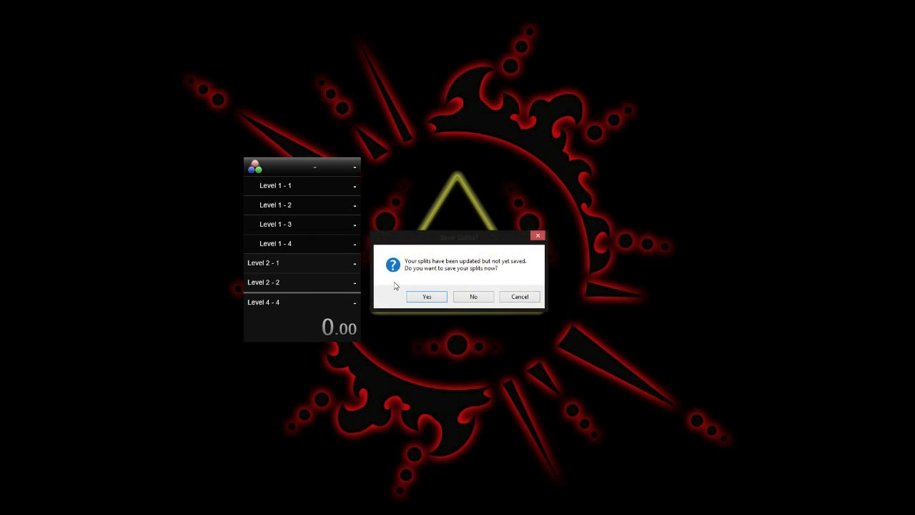
{"action": "left_click", "coordinate": [465, 297]}
Examine how each level's subsplits expand and collapse while moving through all the splits
{"action": "scroll", "coordinate": [291, 259], "scroll_direction": "down", "scroll_amount": 3}
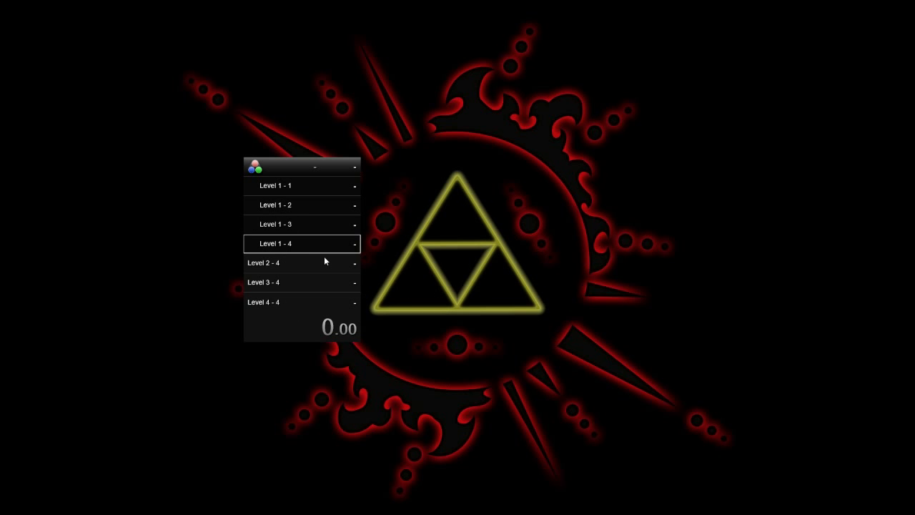
{"action": "scroll", "coordinate": [324, 257], "scroll_direction": "down", "scroll_amount": 6}
{"action": "scroll", "coordinate": [324, 261], "scroll_direction": "down", "scroll_amount": 5}
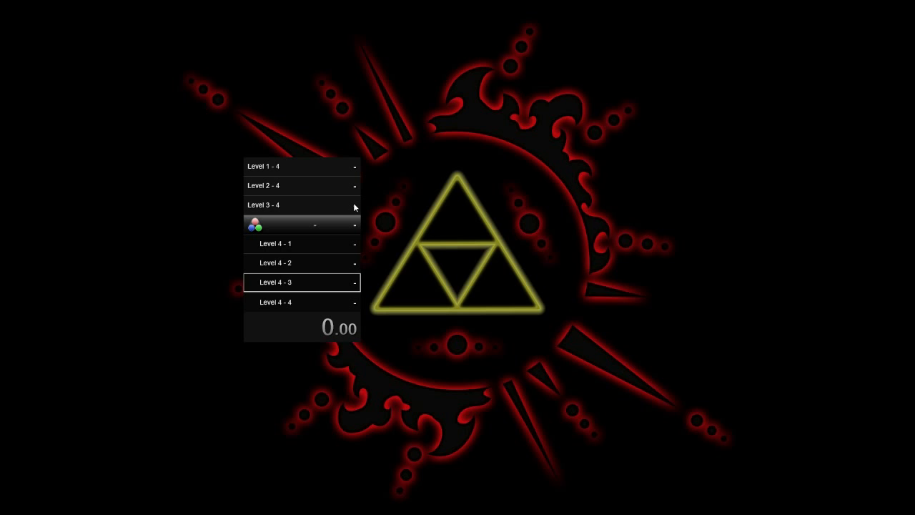
{"action": "scroll", "coordinate": [341, 275], "scroll_direction": "up", "scroll_amount": 6}
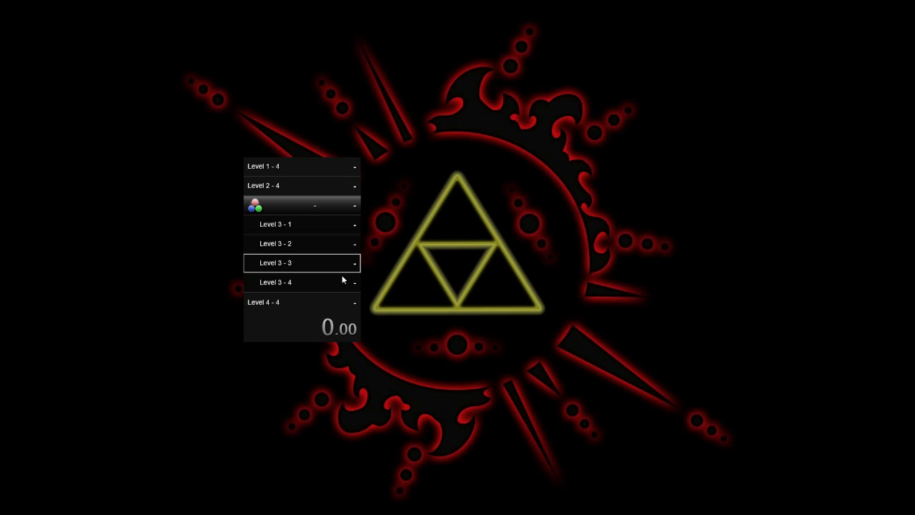
{"action": "scroll", "coordinate": [342, 280], "scroll_direction": "up", "scroll_amount": 6}
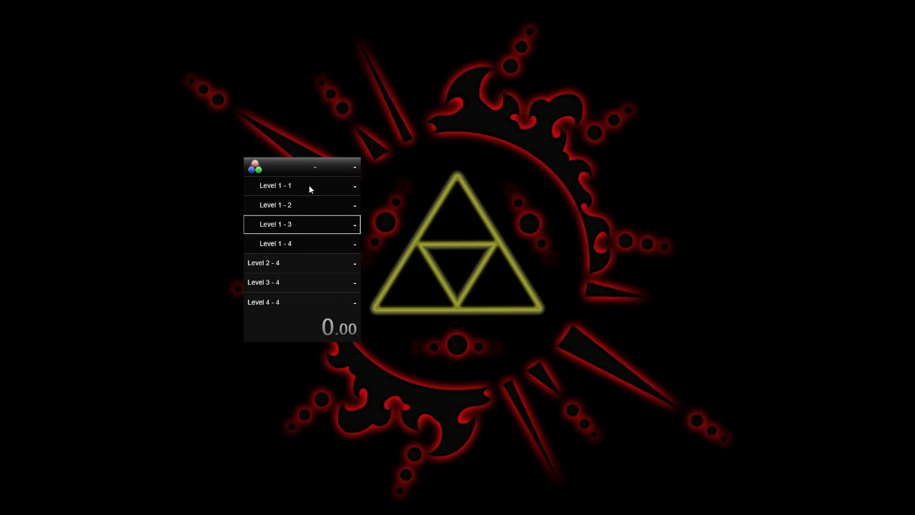
Compare the Always Hide, Always Show and Contextual Subsplits modes in the layout's Subsplits settings, ending on Contextual Subsplits
{"action": "right_click", "coordinate": [315, 261]}
{"action": "left_click", "coordinate": [340, 371]}
{"action": "left_click_drag", "start_coordinate": [189, 51], "coordinate": [544, 143]}
{"action": "double_click", "coordinate": [432, 150]}
{"action": "left_click_drag", "start_coordinate": [185, 59], "coordinate": [580, 87]}
{"action": "left_click_drag", "start_coordinate": [672, 166], "coordinate": [672, 191]}
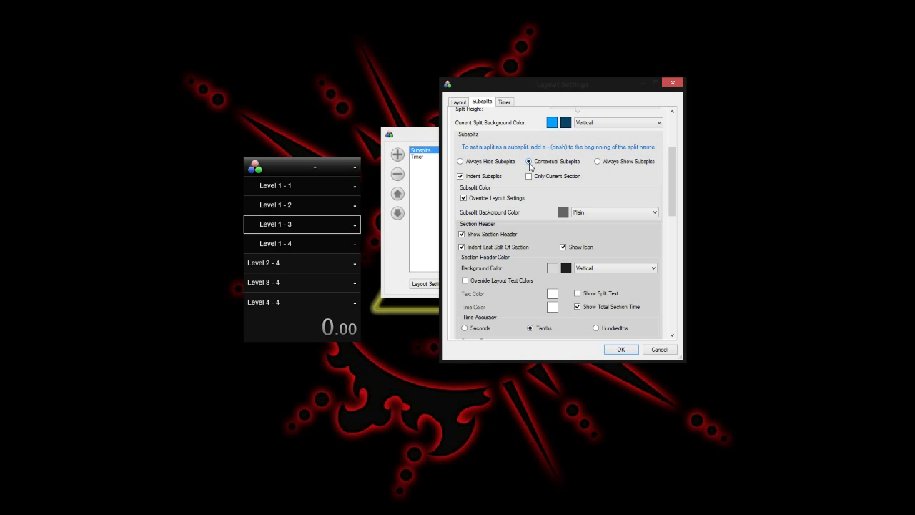
{"action": "left_click", "coordinate": [464, 161]}
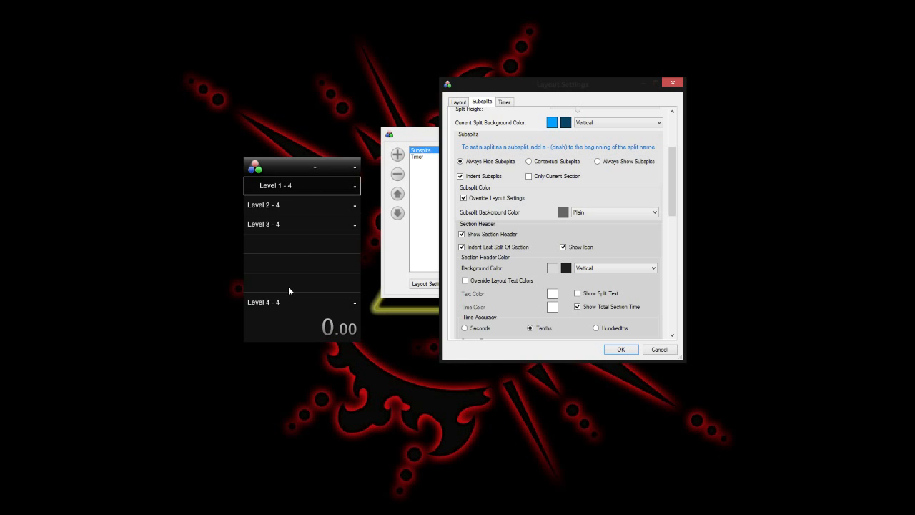
{"action": "left_click", "coordinate": [606, 166]}
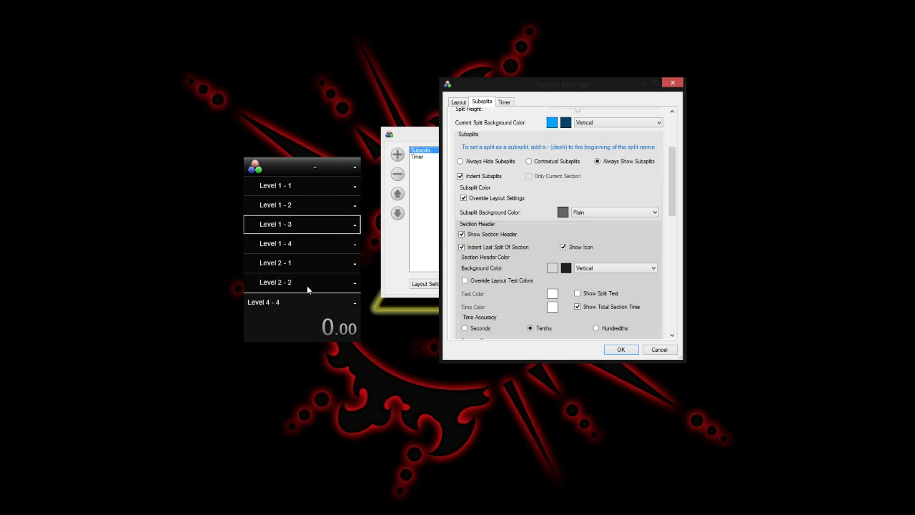
{"action": "left_click", "coordinate": [532, 164]}
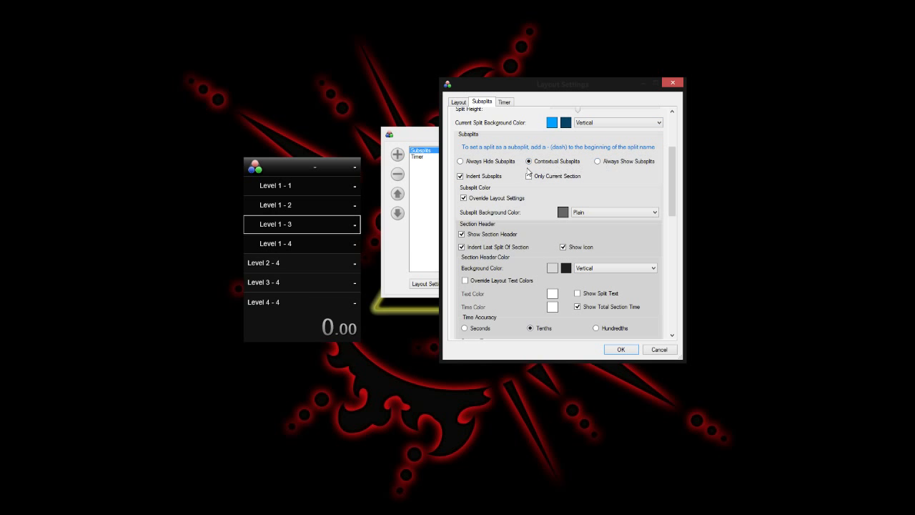
{"action": "left_click", "coordinate": [619, 349]}
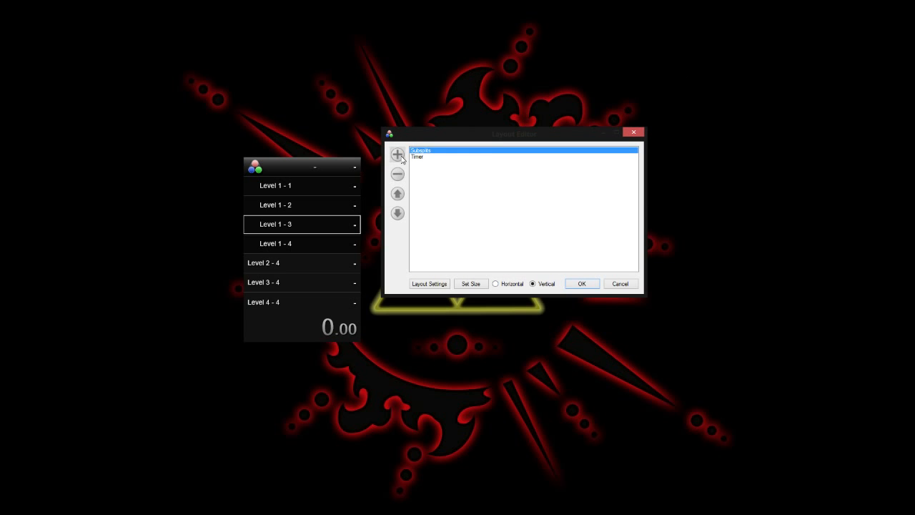
Add a second Subsplits component to the layout below the timer
{"action": "left_click", "coordinate": [397, 154]}
{"action": "mouse_move", "coordinate": [433, 163]}
{"action": "left_click", "coordinate": [513, 176]}
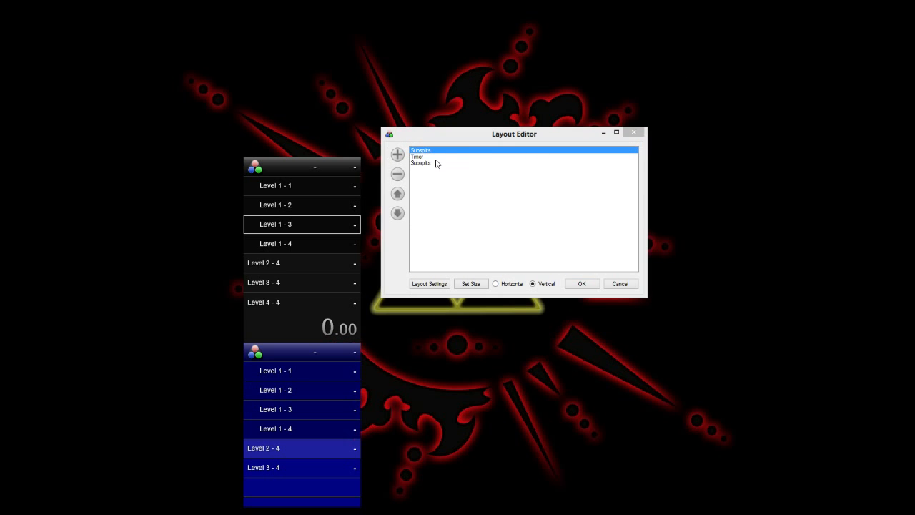
Give the lower Subsplits component a plain background color with alpha 0 and set it to Always Hide Subsplits
{"action": "double_click", "coordinate": [431, 162]}
{"action": "left_click_drag", "start_coordinate": [146, 74], "coordinate": [545, 103]}
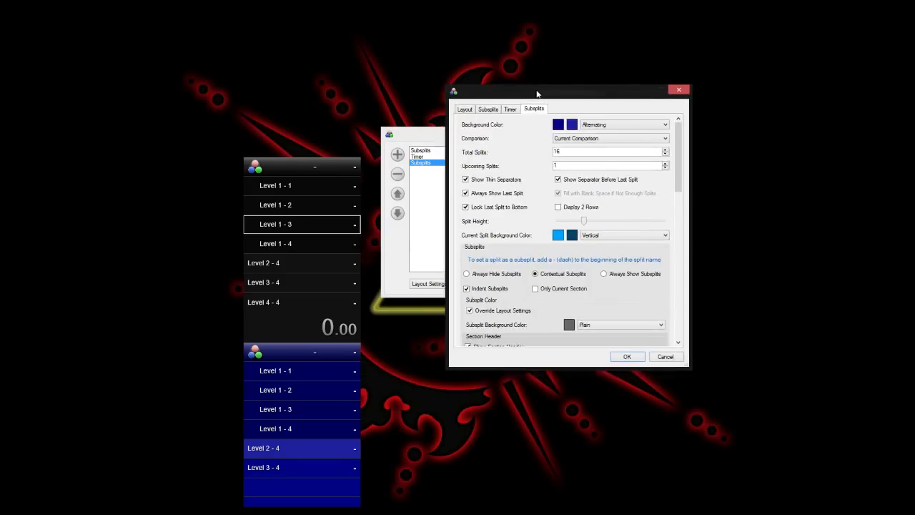
{"action": "left_click", "coordinate": [597, 129]}
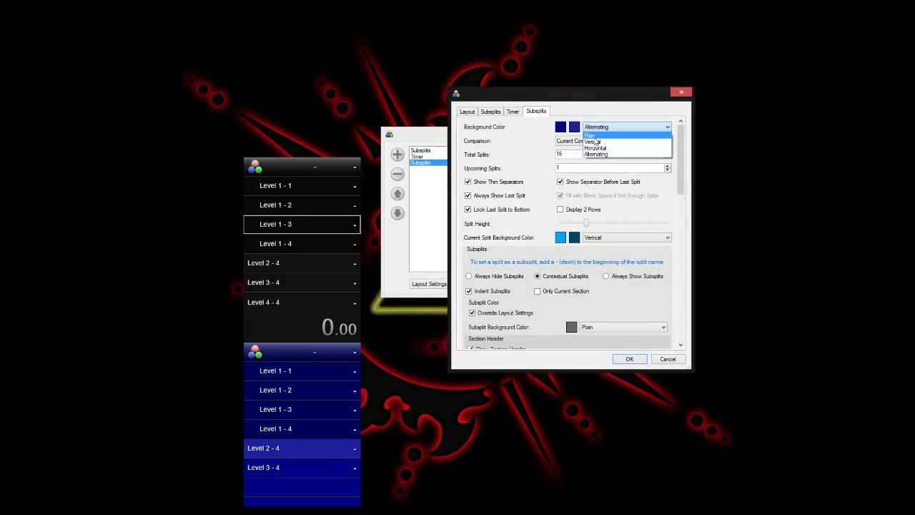
{"action": "left_click", "coordinate": [593, 134]}
{"action": "left_click", "coordinate": [574, 126]}
{"action": "left_click", "coordinate": [616, 277]}
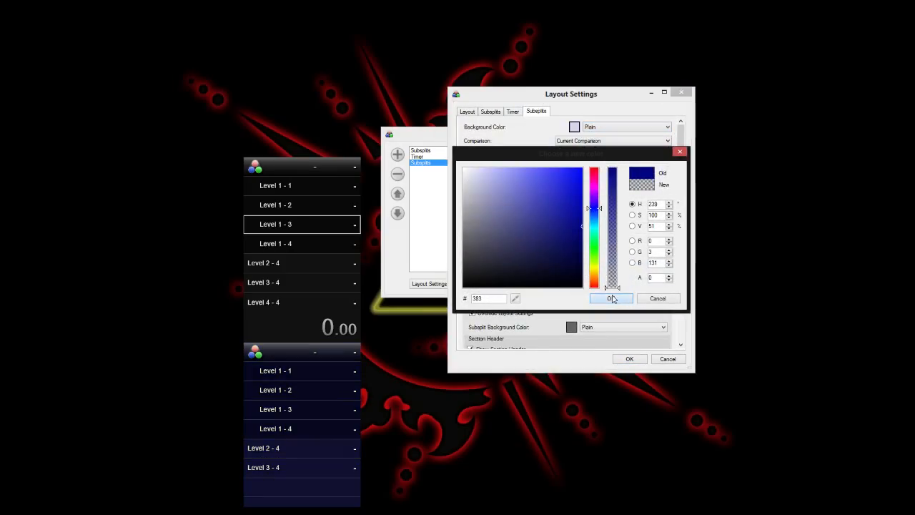
{"action": "left_click", "coordinate": [611, 298]}
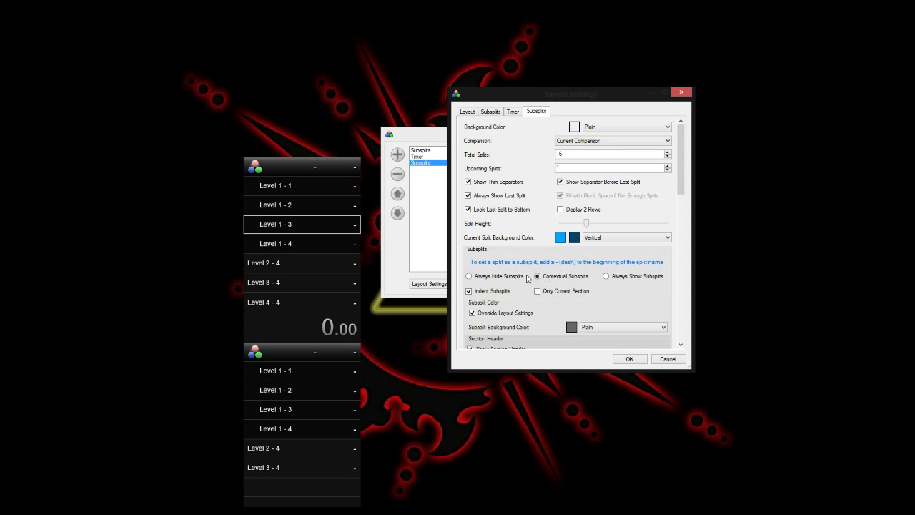
{"action": "left_click", "coordinate": [509, 278]}
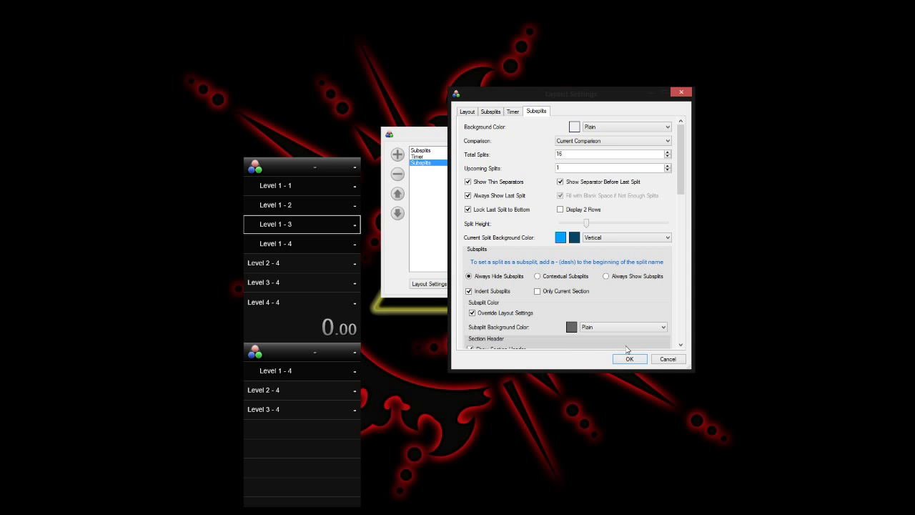
Turn off Show Section Header for the lower Subsplits component and set its Total Splits to 4
{"action": "left_click_drag", "start_coordinate": [683, 193], "coordinate": [681, 210]}
{"action": "left_click", "coordinate": [475, 285]}
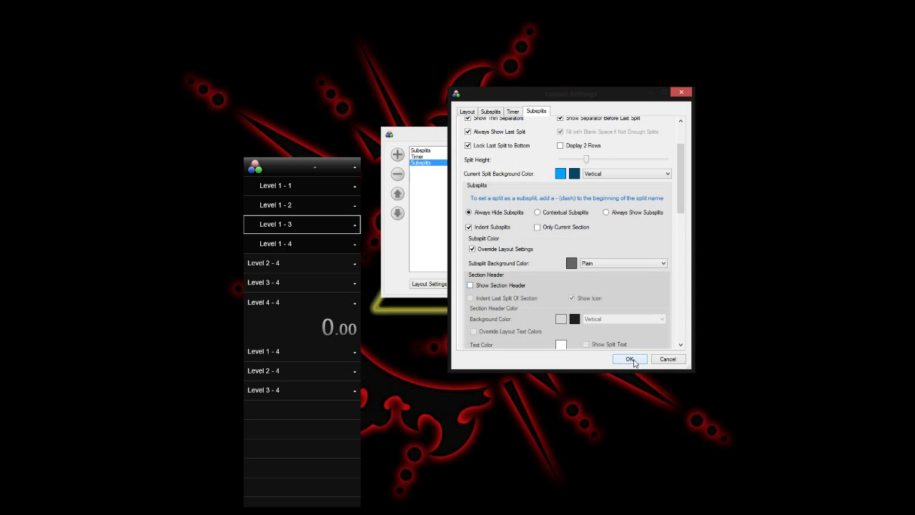
{"action": "left_click", "coordinate": [629, 359]}
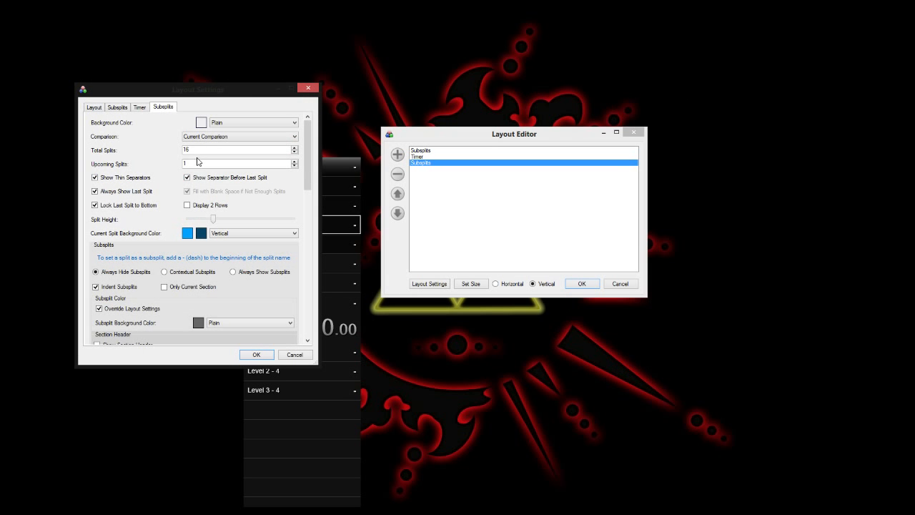
{"action": "double_click", "coordinate": [186, 150]}
{"action": "type", "text": "4"}
{"action": "left_click", "coordinate": [256, 354]}
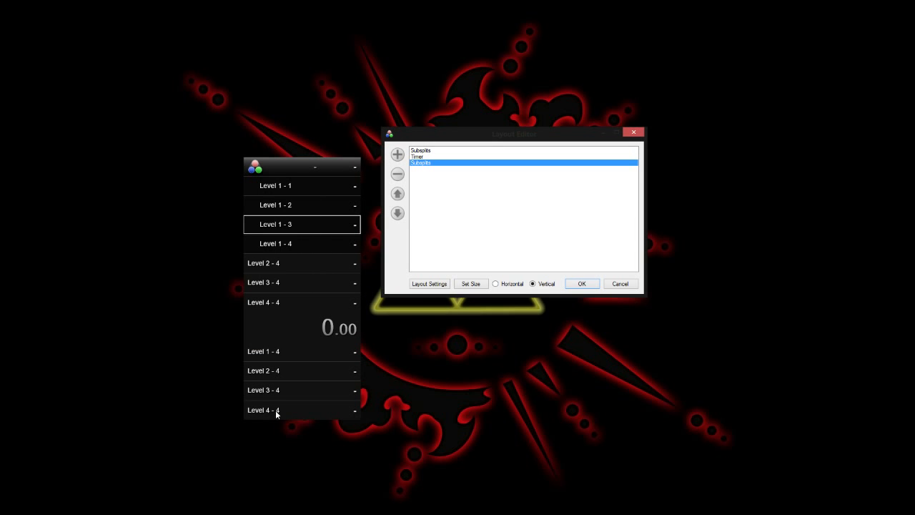
Set the upper Subsplits component to Only Current Section with Always Show Last Split off and Total Splits 5, and accept the layout
{"action": "double_click", "coordinate": [423, 151]}
{"action": "left_click_drag", "start_coordinate": [207, 94], "coordinate": [570, 112]}
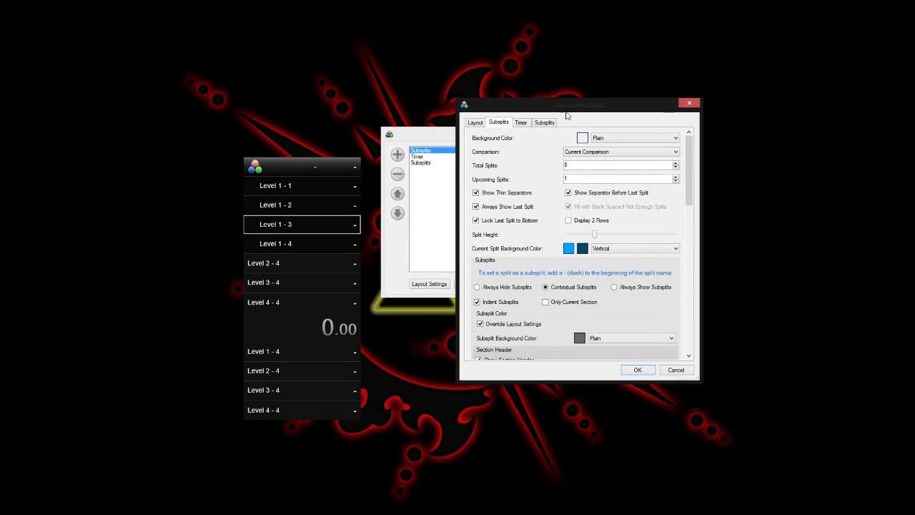
{"action": "left_click", "coordinate": [546, 303]}
{"action": "left_click", "coordinate": [502, 209]}
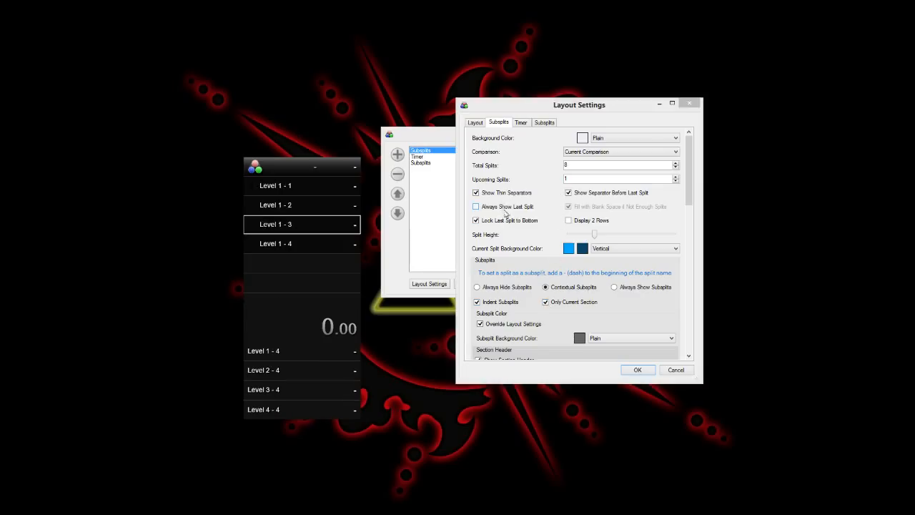
{"action": "left_click_drag", "start_coordinate": [578, 168], "coordinate": [556, 165]}
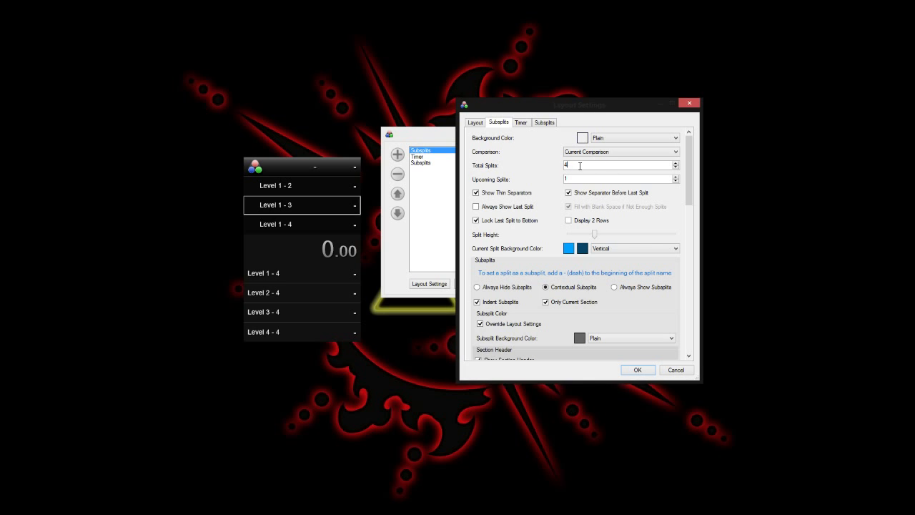
{"action": "left_click", "coordinate": [637, 370]}
{"action": "left_click", "coordinate": [572, 285]}
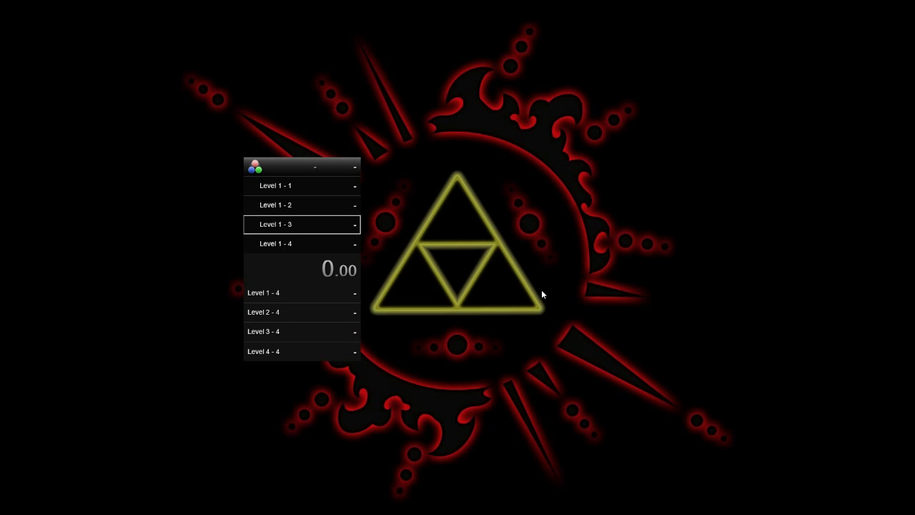
Start the timer and advance the splits to Level 3 - 3, examining how both Subsplits components follow the run
{"action": "key", "text": "KP_1"}
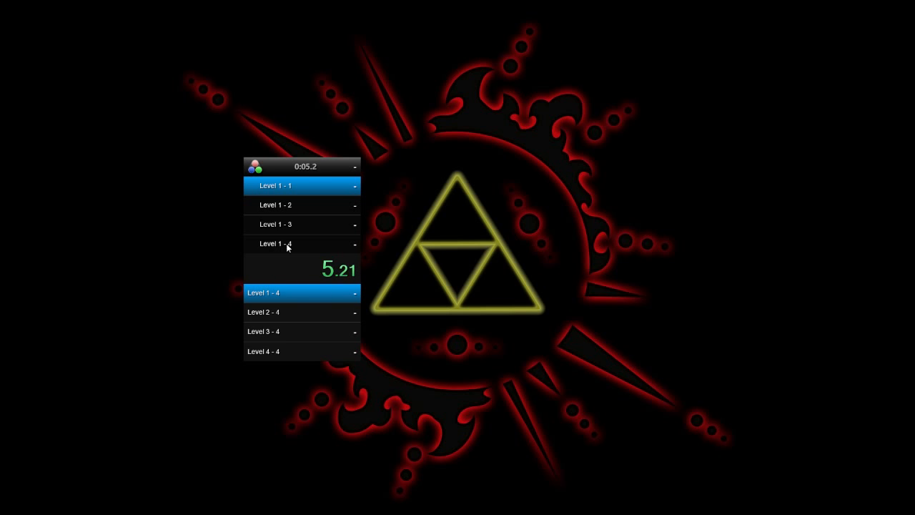
{"action": "key", "text": "KP_1"}
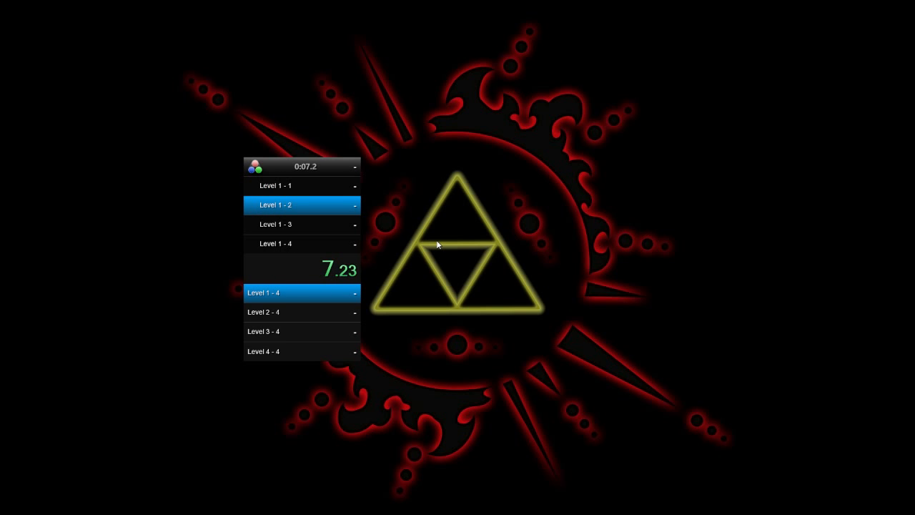
{"action": "key", "text": "KP_8"}
{"action": "key", "text": "KP_1"}
{"action": "key", "text": "KP_1"}
{"action": "key", "text": "KP_1"}
{"action": "key", "text": "KP_1"}
{"action": "key", "text": "KP_1"}
{"action": "key", "text": "KP_1"}
{"action": "key", "text": "KP_1"}
{"action": "key", "text": "KP_1"}
{"action": "key", "text": "KP_1"}
{"action": "key", "text": "KP_1"}
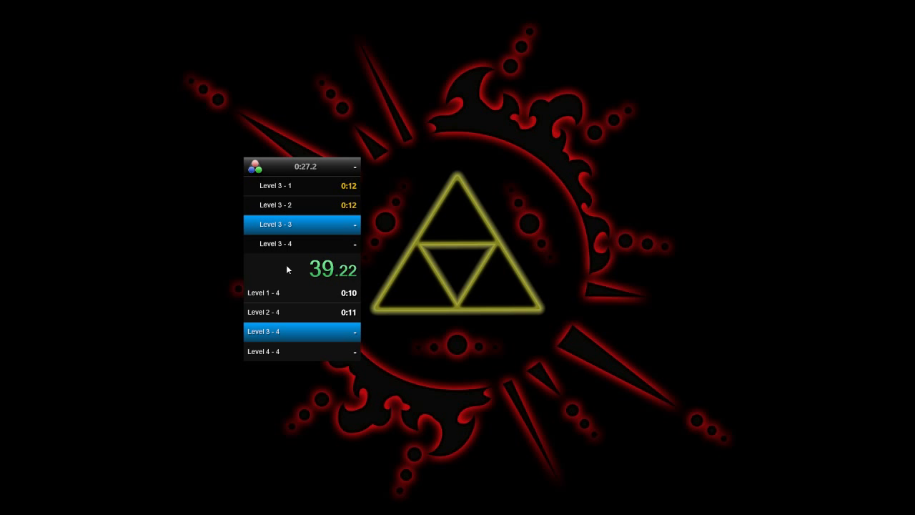
Remove the lower Subsplits component from the layout
{"action": "right_click", "coordinate": [337, 240]}
{"action": "left_click", "coordinate": [376, 349]}
{"action": "left_click_drag", "start_coordinate": [221, 123], "coordinate": [490, 143]}
{"action": "left_click", "coordinate": [385, 175]}
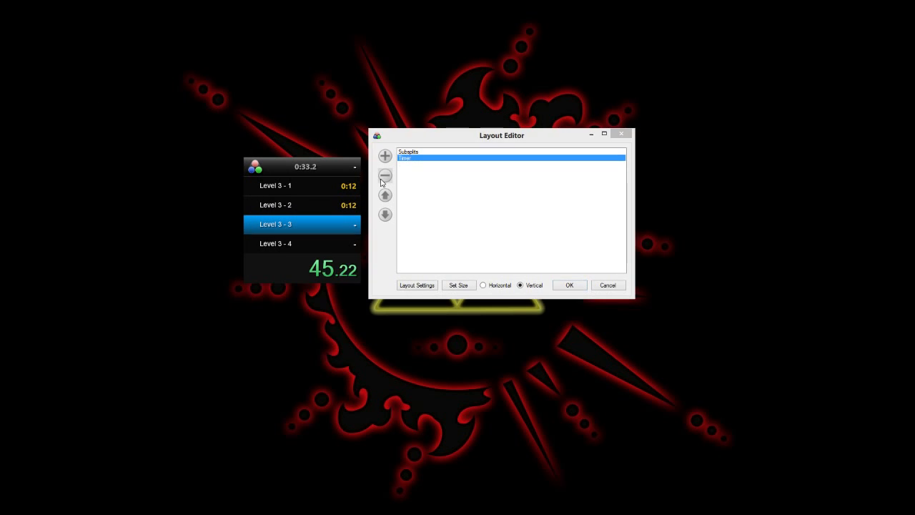
Set the remaining Subsplits component's Total Splits to 8, turn off Only Current Section, and accept the layout
{"action": "left_click", "coordinate": [416, 150]}
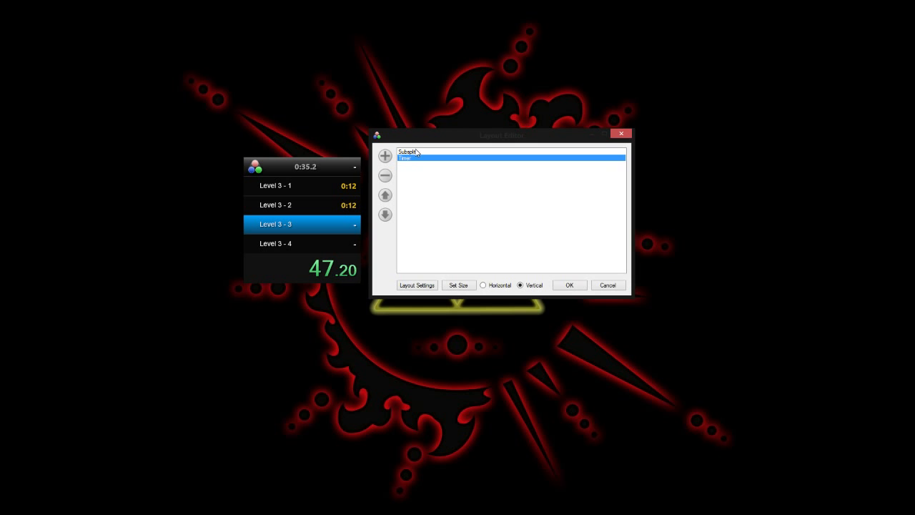
{"action": "double_click", "coordinate": [416, 152]}
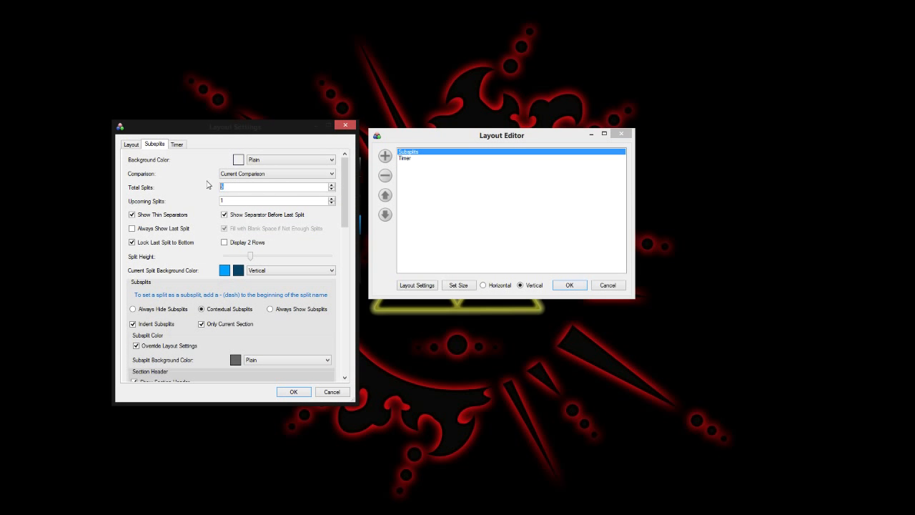
{"action": "left_click", "coordinate": [201, 324]}
{"action": "left_click", "coordinate": [293, 392]}
{"action": "left_click", "coordinate": [569, 285]}
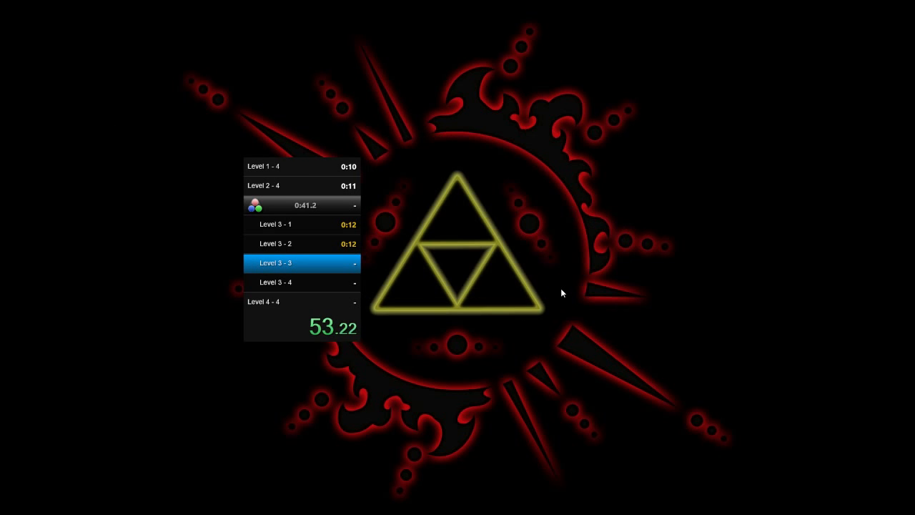
Reset the run and move the timer window away from the centre of the desktop
{"action": "key", "text": "KP_3"}
{"action": "left_click", "coordinate": [477, 295]}
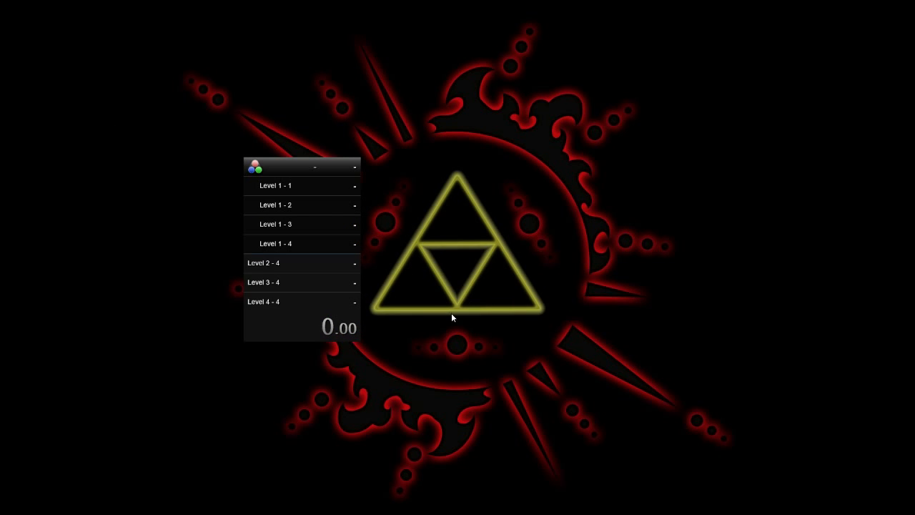
{"action": "left_click_drag", "start_coordinate": [319, 281], "coordinate": [251, 242]}
Open the layout's Subsplits settings and compare the splits with Indent Subsplits turned off and back on
{"action": "right_click", "coordinate": [260, 247]}
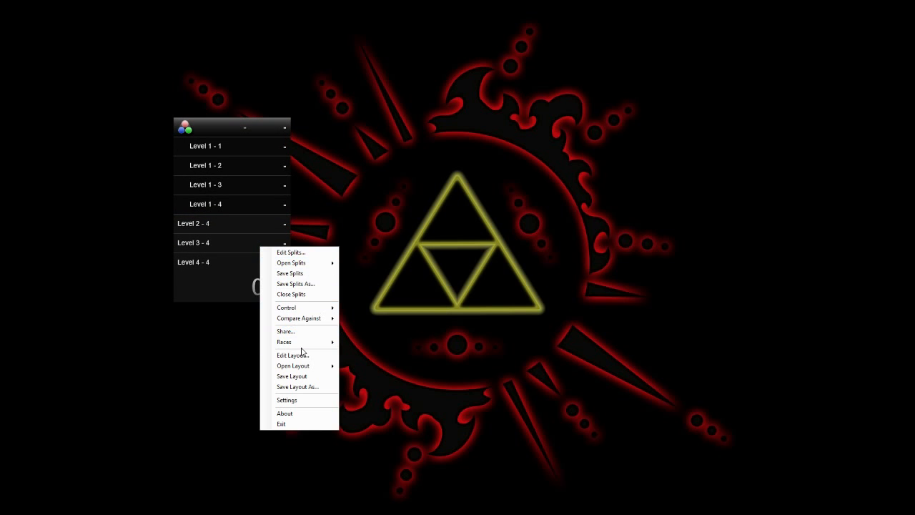
{"action": "left_click", "coordinate": [293, 355]}
{"action": "left_click_drag", "start_coordinate": [91, 33], "coordinate": [470, 129]}
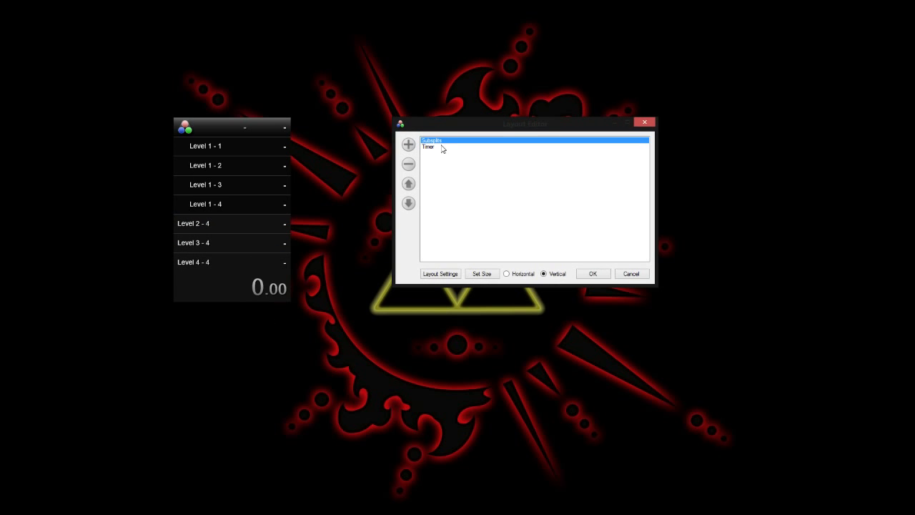
{"action": "double_click", "coordinate": [435, 141]}
{"action": "left_click_drag", "start_coordinate": [143, 40], "coordinate": [496, 134]}
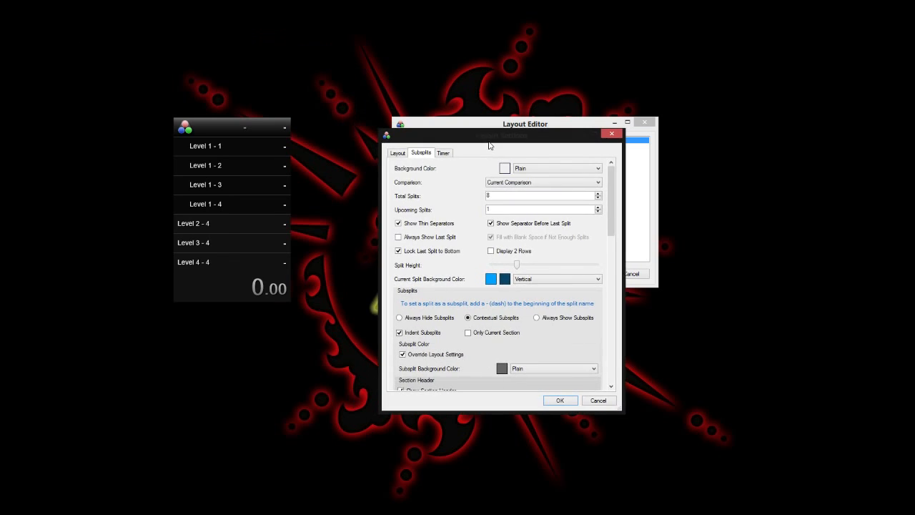
{"action": "scroll", "coordinate": [571, 286], "scroll_direction": "down", "scroll_amount": 3}
{"action": "scroll", "coordinate": [572, 250], "scroll_direction": "up", "scroll_amount": 1}
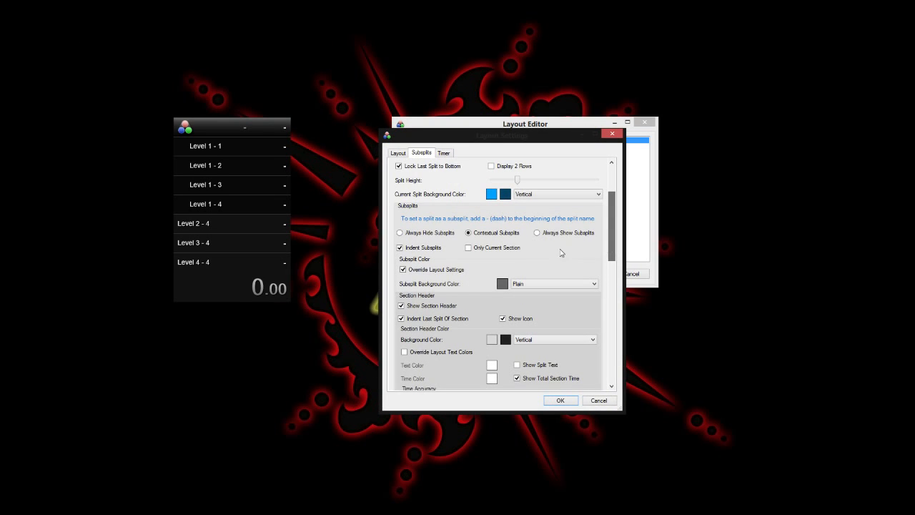
{"action": "left_click", "coordinate": [431, 247]}
{"action": "left_click", "coordinate": [429, 247]}
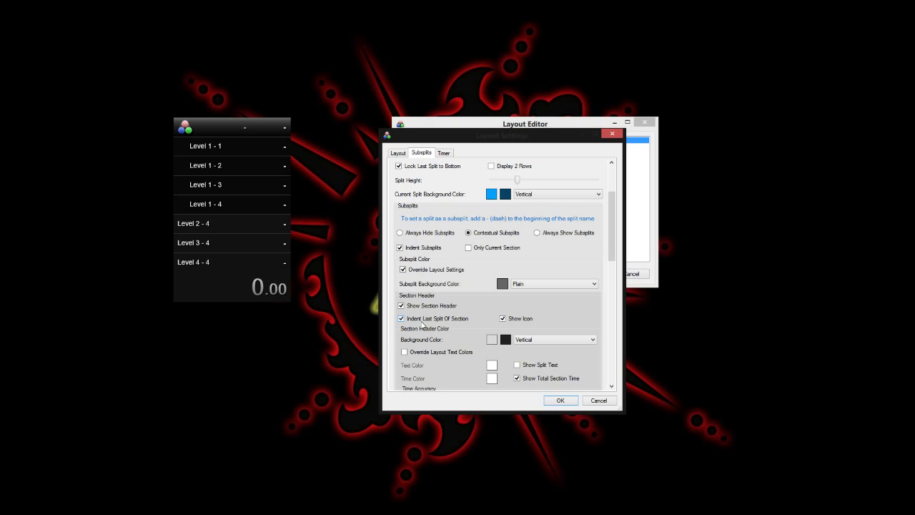
Compare the splits with Indent Last Split Of Section, Indent Subsplits and the subsplit color override each turned off and back on
{"action": "left_click", "coordinate": [422, 320]}
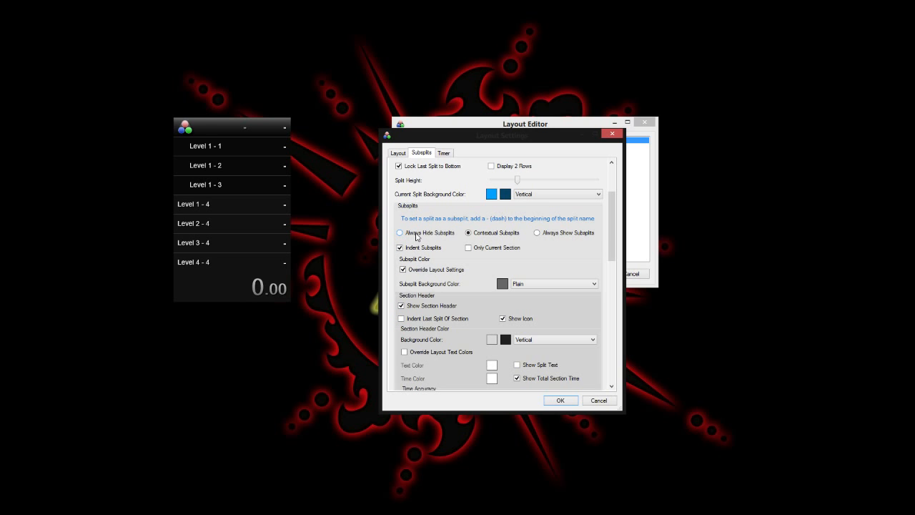
{"action": "left_click", "coordinate": [414, 250]}
{"action": "left_click", "coordinate": [414, 248]}
{"action": "left_click", "coordinate": [426, 320]}
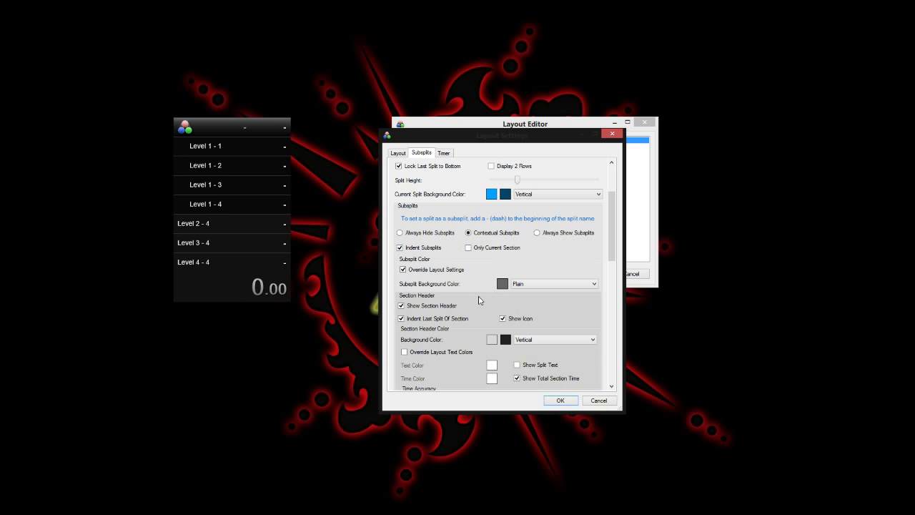
{"action": "left_click", "coordinate": [427, 272]}
{"action": "left_click", "coordinate": [427, 273]}
Set the Subsplit Background Color to a Horizontal gradient and try hue 299 for its first color
{"action": "left_click", "coordinate": [521, 284]}
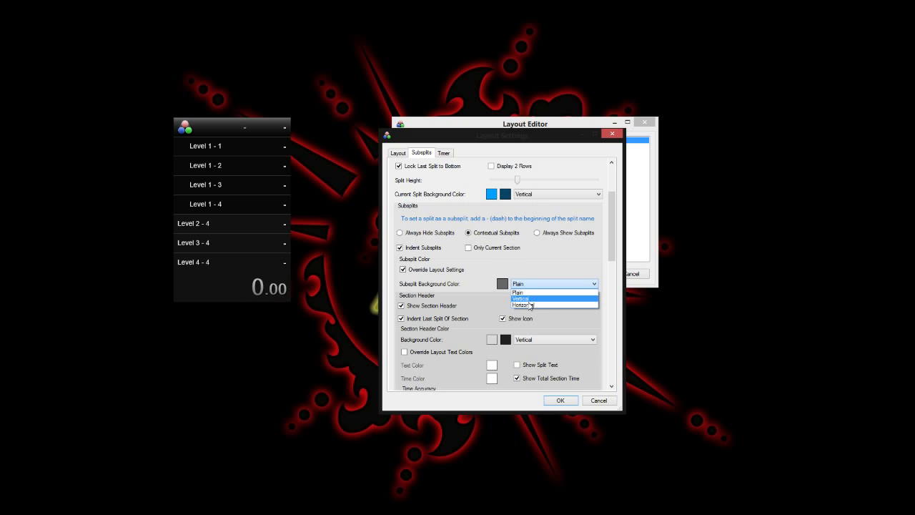
{"action": "left_click", "coordinate": [531, 304]}
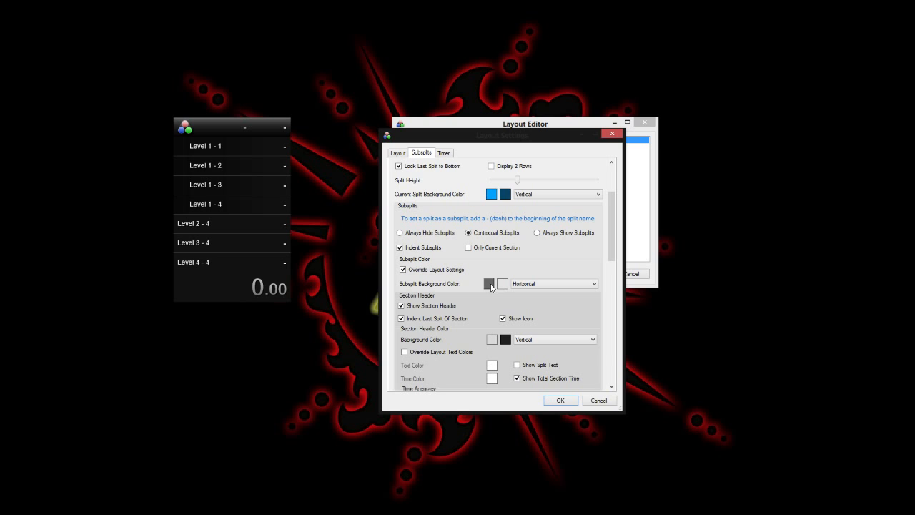
{"action": "left_click", "coordinate": [489, 284]}
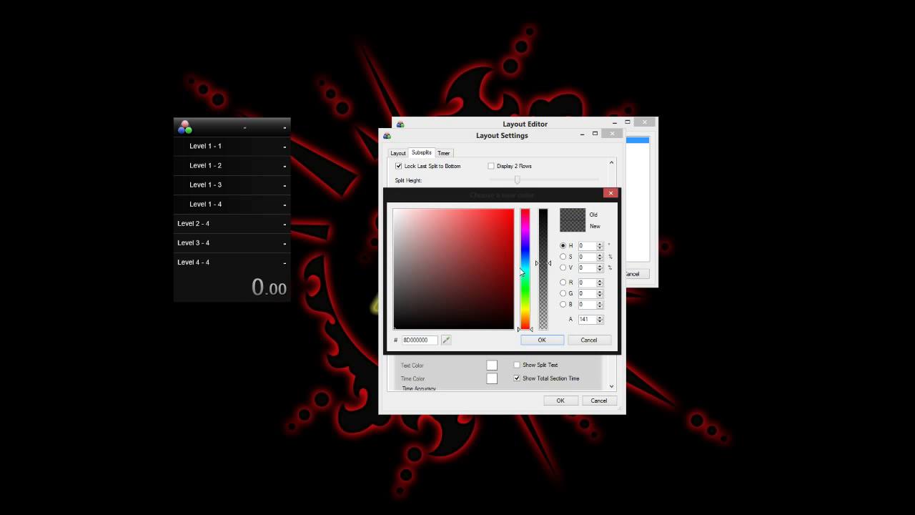
{"action": "left_click", "coordinate": [528, 230]}
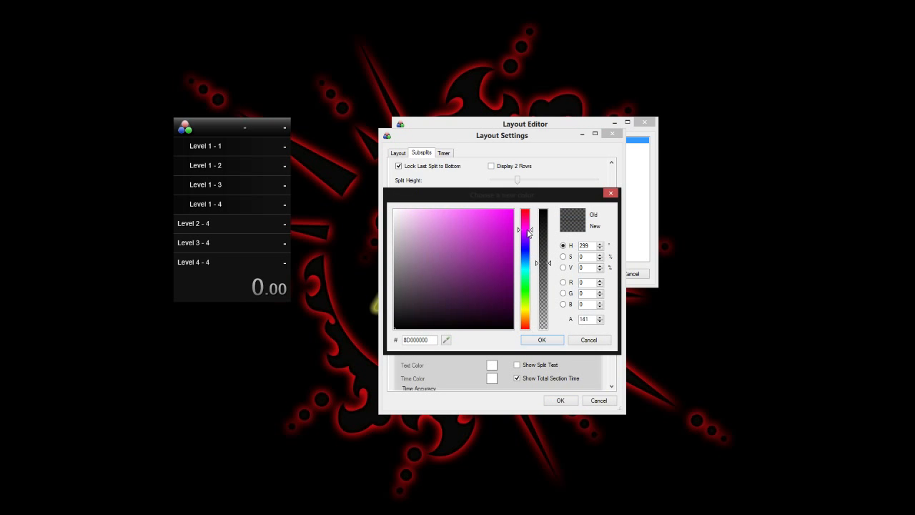
{"action": "left_click", "coordinate": [536, 339]}
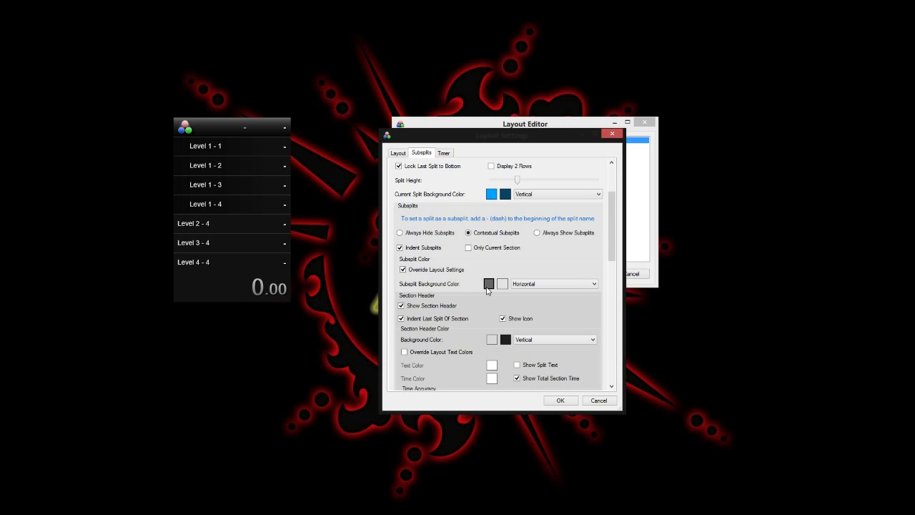
Set the first color of the subsplit background gradient to dark purple, BA410043, with alpha 186
{"action": "left_click", "coordinate": [488, 288]}
{"action": "mouse_move", "coordinate": [547, 265]}
{"action": "left_mouse_down"}
{"action": "mouse_move", "coordinate": [548, 220]}
{"action": "mouse_move", "coordinate": [546, 245]}
{"action": "left_mouse_up"}
{"action": "mouse_move", "coordinate": [488, 280]}
{"action": "left_mouse_down"}
{"action": "mouse_move", "coordinate": [511, 259]}
{"action": "mouse_move", "coordinate": [519, 212]}
{"action": "left_mouse_up"}
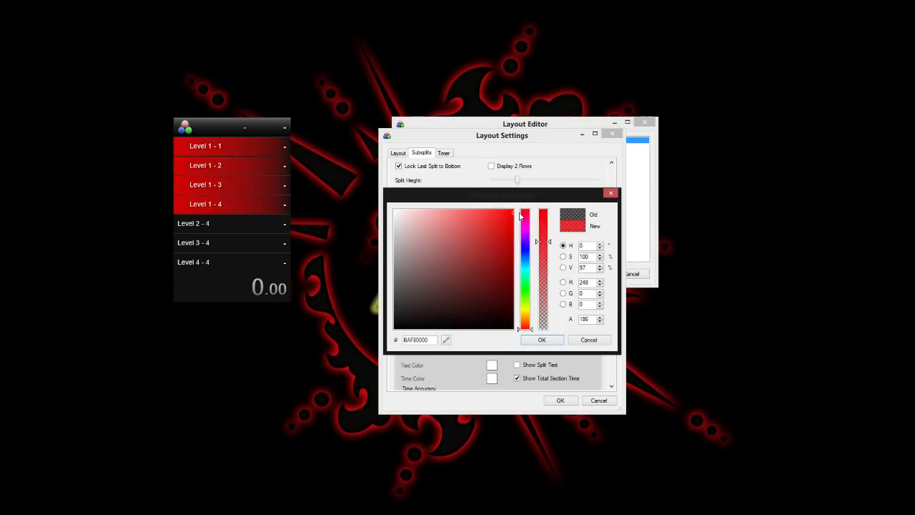
{"action": "left_click", "coordinate": [525, 229]}
{"action": "left_click_drag", "start_coordinate": [505, 252], "coordinate": [519, 292]}
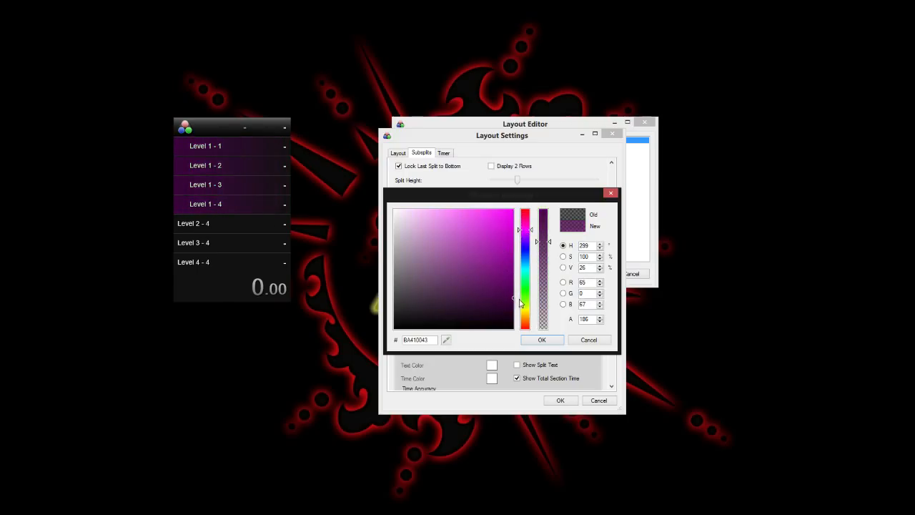
{"action": "left_click", "coordinate": [557, 342]}
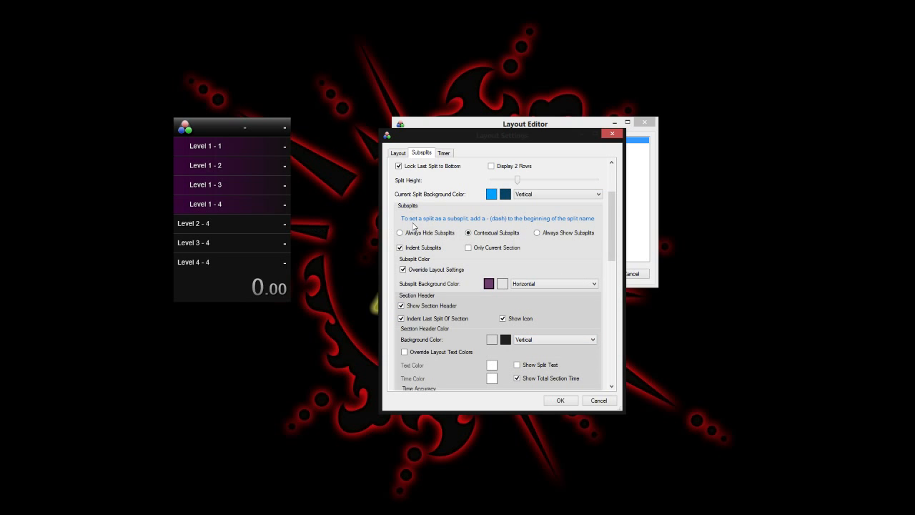
Set the Subsplits component's main Background Color to Alternating
{"action": "left_click_drag", "start_coordinate": [612, 209], "coordinate": [609, 158]}
{"action": "left_click", "coordinate": [560, 169]}
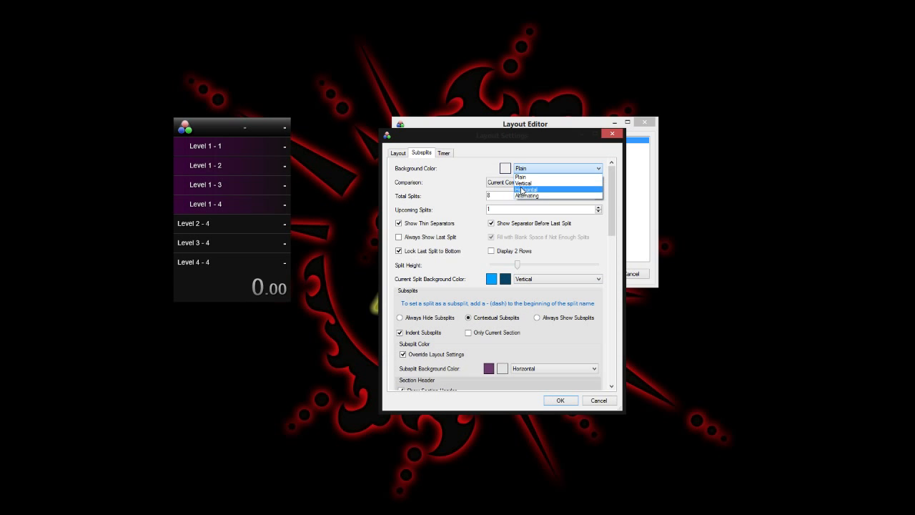
{"action": "left_click", "coordinate": [525, 195]}
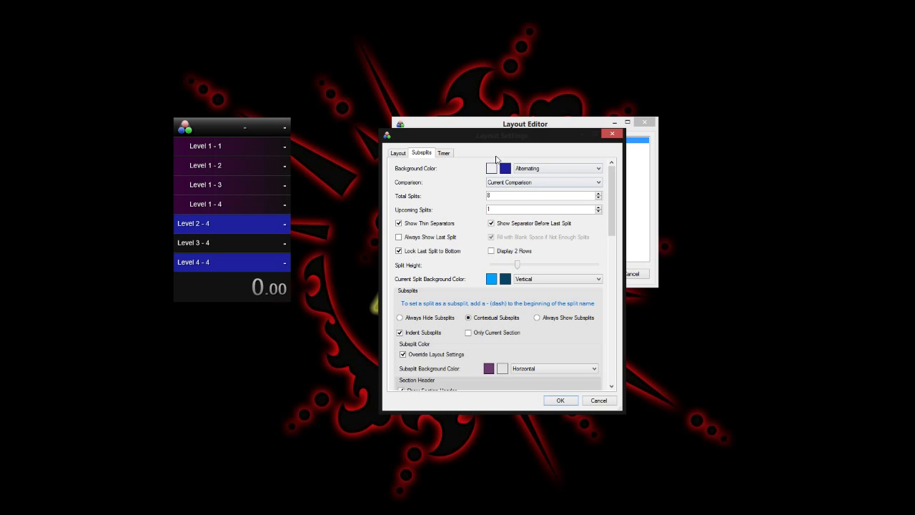
Set the first alternating background color of the Subsplits component to opaque dark red, FF830000, and accept the layout changes
{"action": "left_click", "coordinate": [491, 168]}
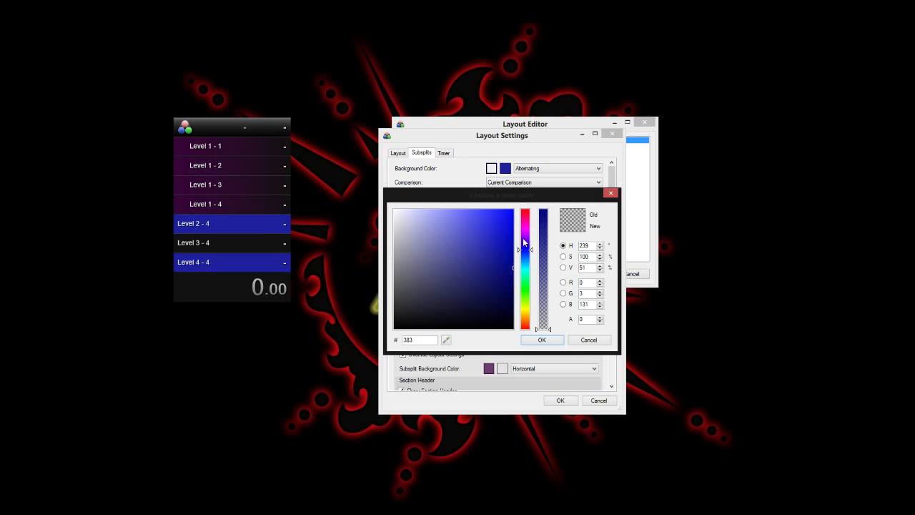
{"action": "left_click_drag", "start_coordinate": [523, 239], "coordinate": [525, 211]}
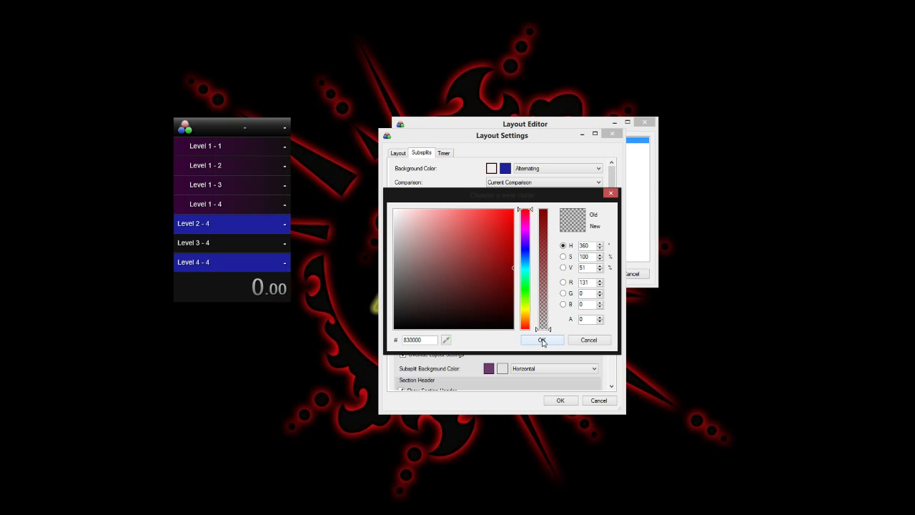
{"action": "left_click", "coordinate": [527, 283]}
{"action": "left_click_drag", "start_coordinate": [545, 279], "coordinate": [542, 170]}
{"action": "left_click_drag", "start_coordinate": [524, 215], "coordinate": [528, 203]}
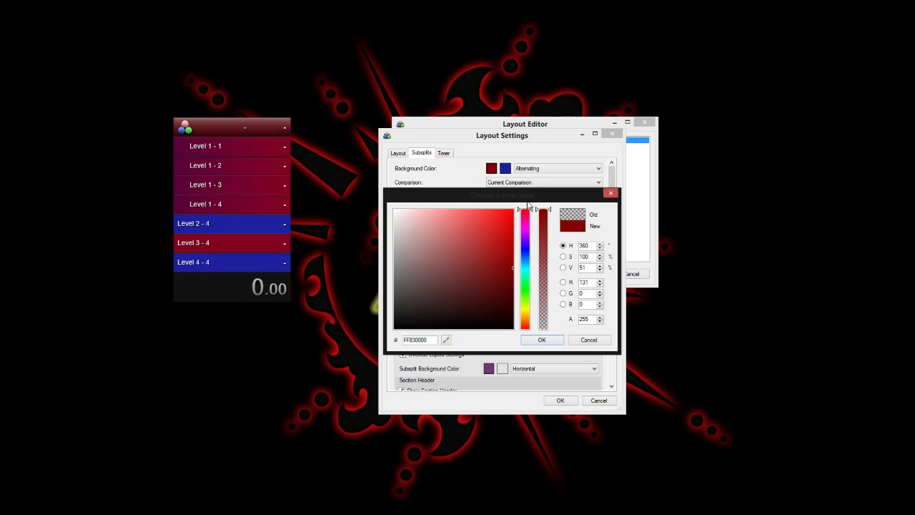
{"action": "left_click", "coordinate": [558, 341]}
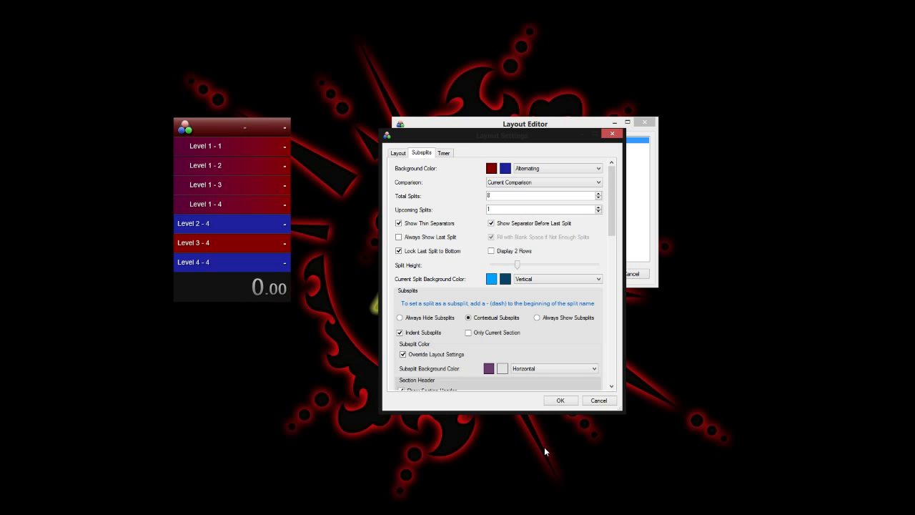
{"action": "left_click", "coordinate": [561, 400]}
{"action": "left_click", "coordinate": [592, 274]}
Scroll through the splits to examine how the alternating background colors look across the sections
{"action": "scroll", "coordinate": [305, 281], "scroll_direction": "down", "scroll_amount": 3}
{"action": "scroll", "coordinate": [185, 191], "scroll_direction": "down", "scroll_amount": 4}
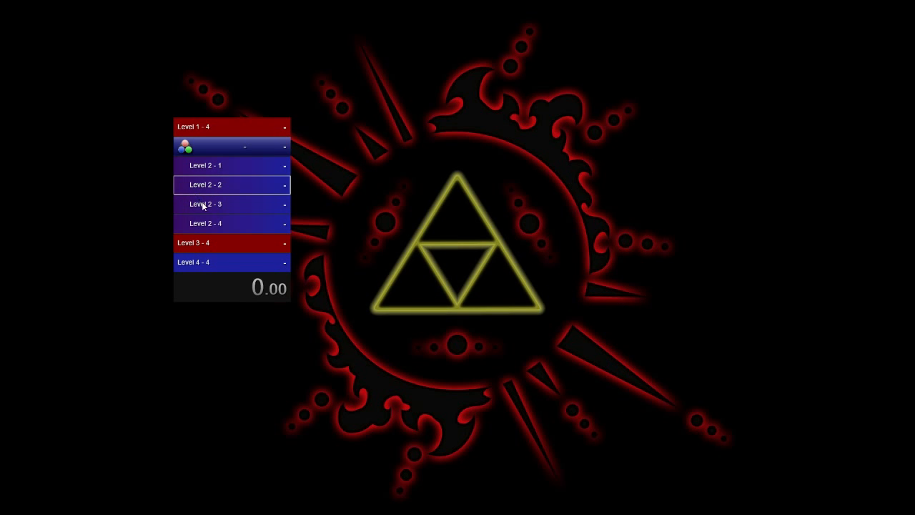
{"action": "scroll", "coordinate": [249, 243], "scroll_direction": "up", "scroll_amount": 6}
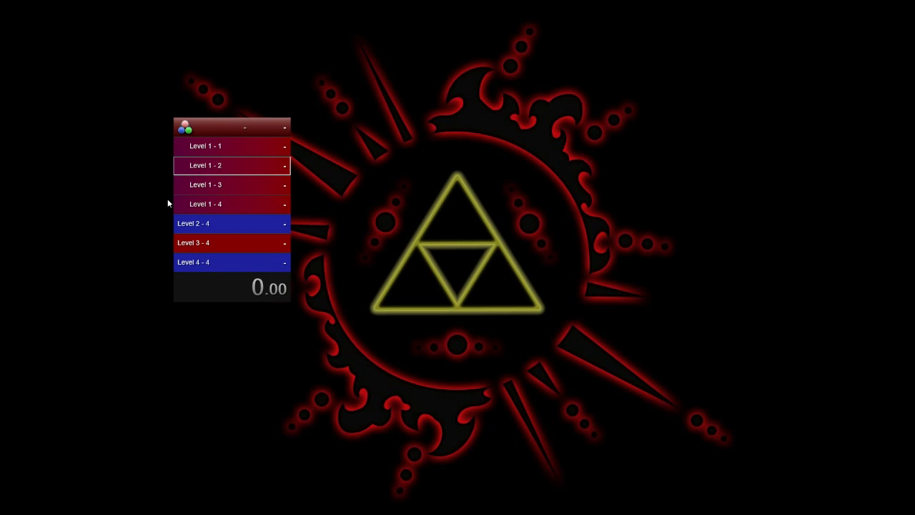
Set the Subsplits component's main Background Color to Plain with alpha 0, and accept the layout changes
{"action": "right_click", "coordinate": [236, 272]}
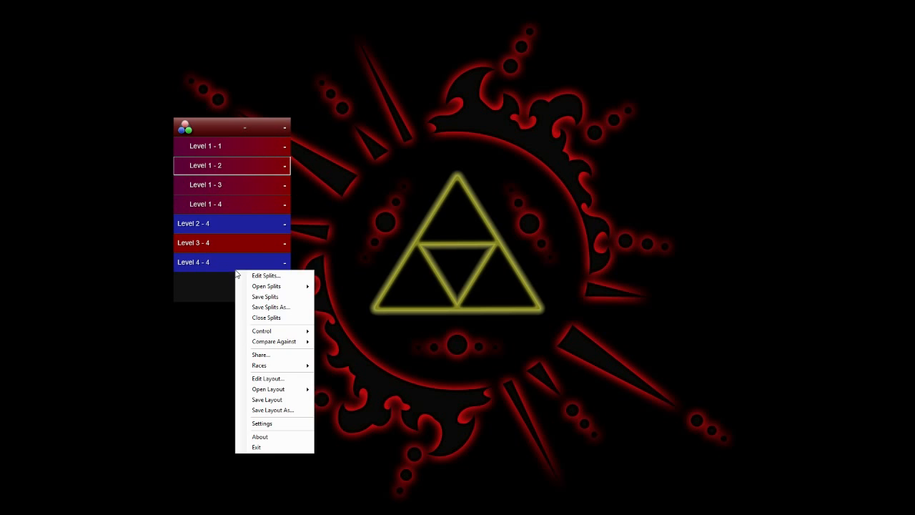
{"action": "left_click", "coordinate": [261, 376]}
{"action": "left_click_drag", "start_coordinate": [175, 97], "coordinate": [454, 111]}
{"action": "double_click", "coordinate": [412, 122]}
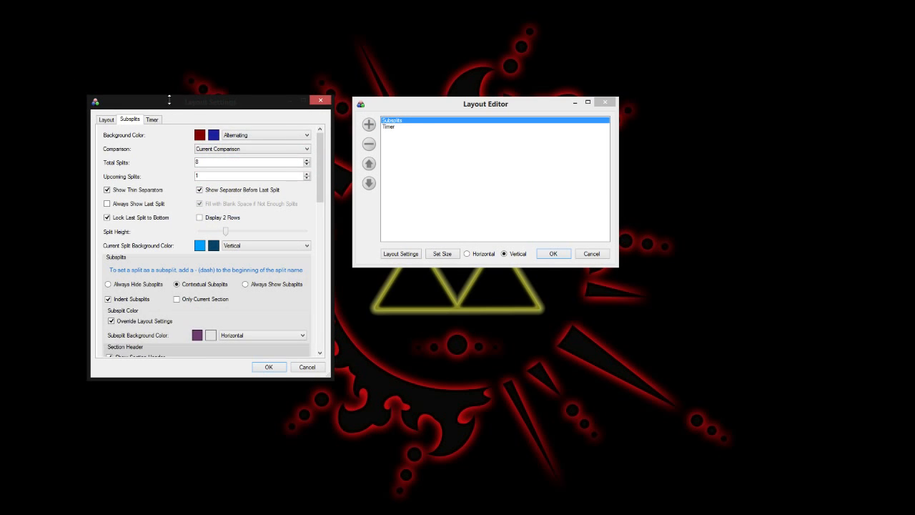
{"action": "left_click_drag", "start_coordinate": [172, 101], "coordinate": [469, 130]}
{"action": "left_click", "coordinate": [520, 163]}
{"action": "left_click", "coordinate": [532, 173]}
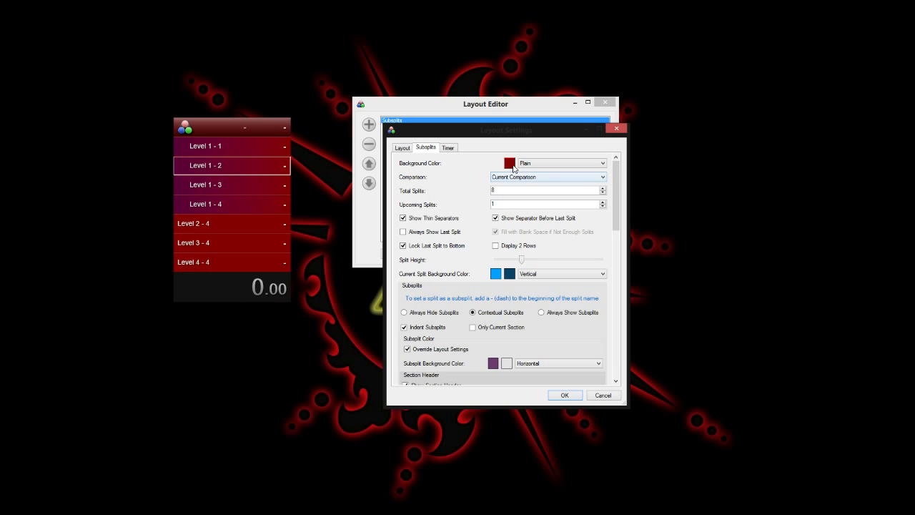
{"action": "left_click", "coordinate": [509, 163]}
{"action": "left_click_drag", "start_coordinate": [546, 269], "coordinate": [547, 324]}
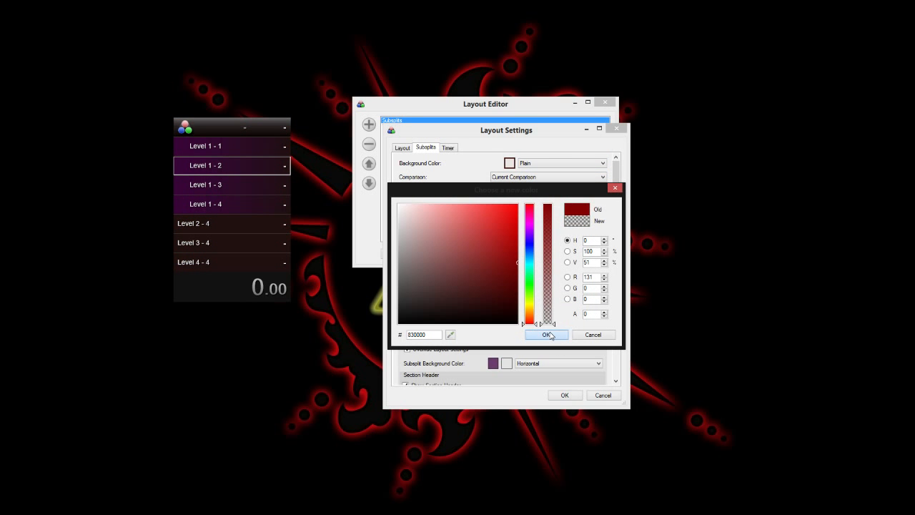
{"action": "left_click", "coordinate": [546, 335]}
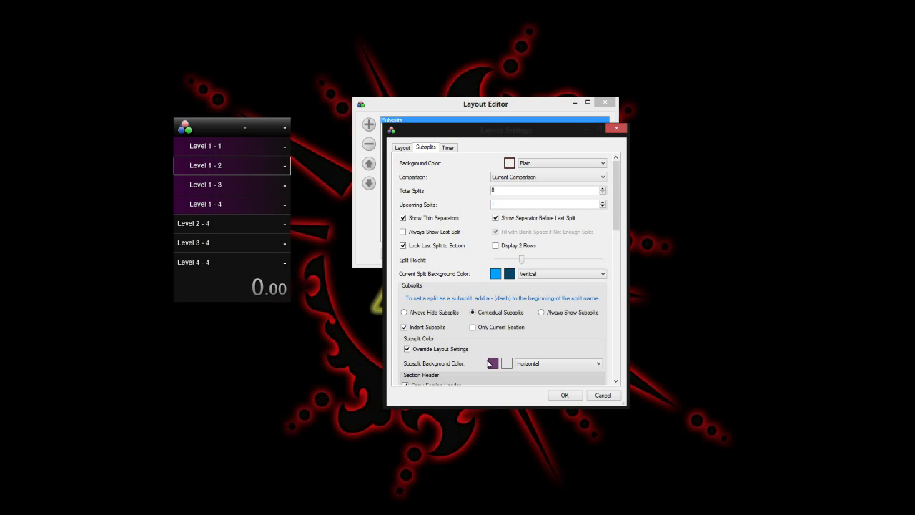
{"action": "left_click_drag", "start_coordinate": [617, 209], "coordinate": [619, 271]}
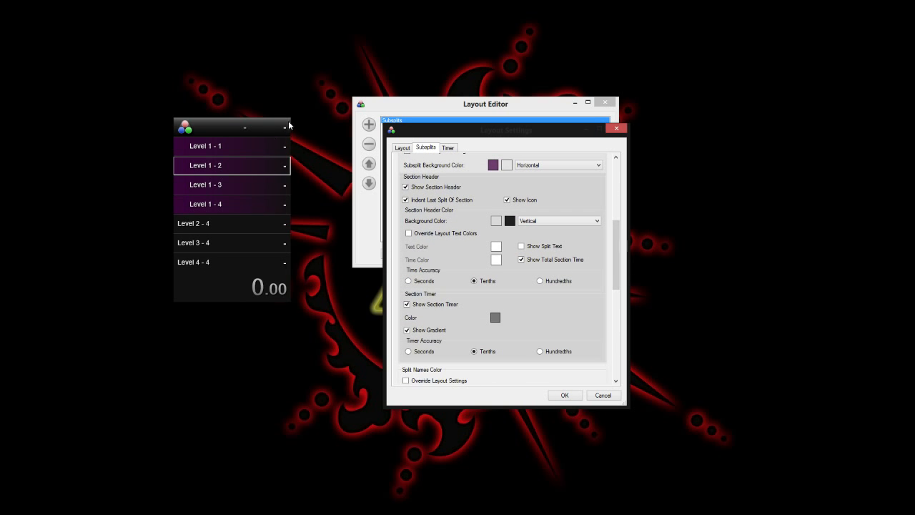
{"action": "left_click", "coordinate": [564, 395]}
{"action": "left_click", "coordinate": [552, 256]}
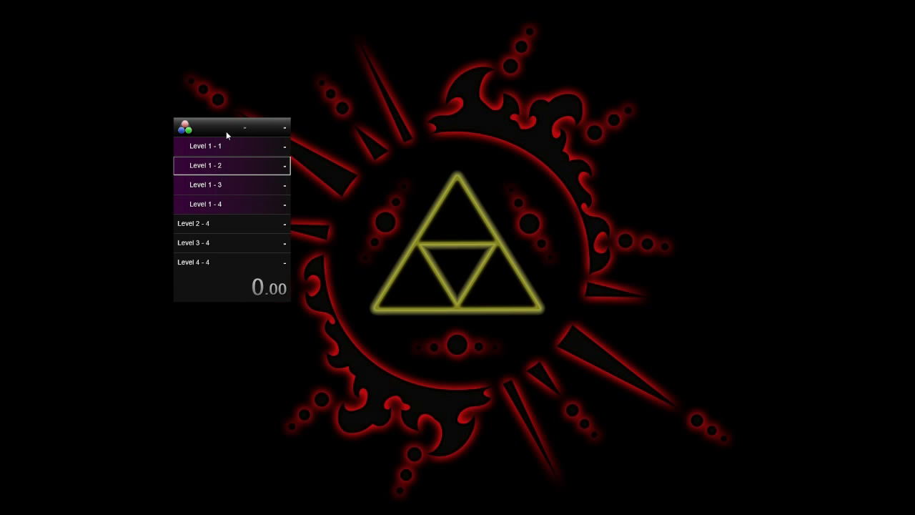
Start the timer and add a Detailed Timer component to the layout
{"action": "key", "text": "KP_1"}
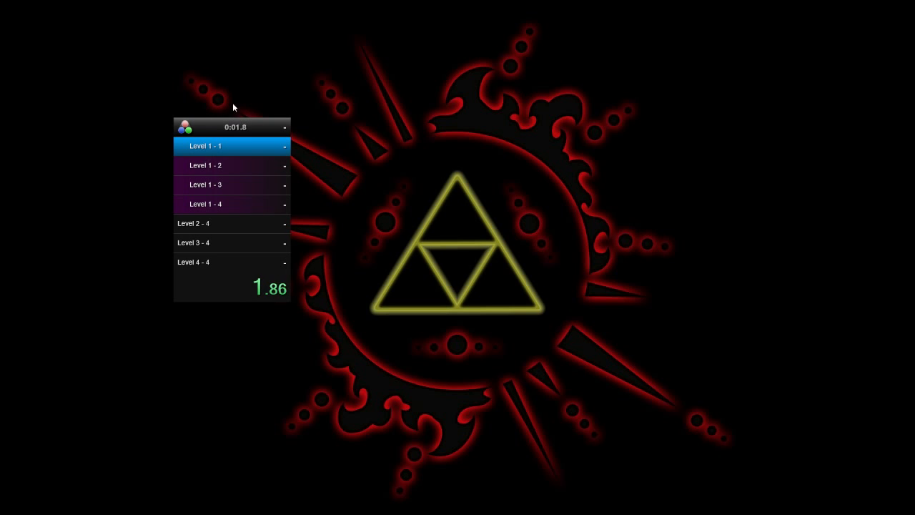
{"action": "right_click", "coordinate": [234, 253]}
{"action": "left_click", "coordinate": [264, 362]}
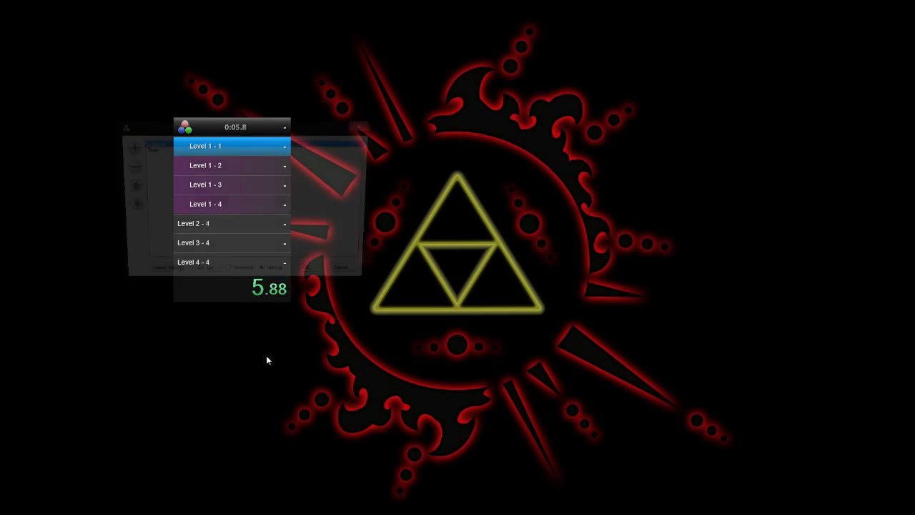
{"action": "left_click", "coordinate": [128, 147]}
{"action": "mouse_move", "coordinate": [172, 145]}
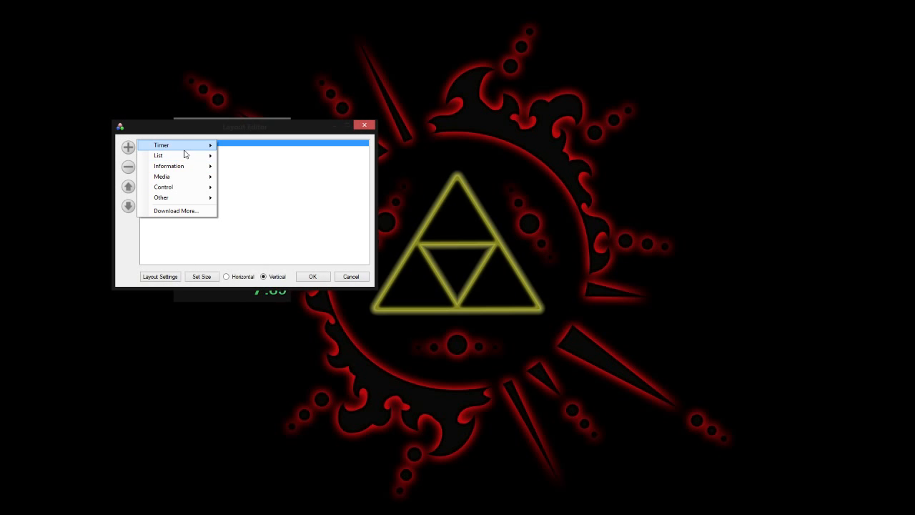
{"action": "left_click", "coordinate": [243, 145]}
{"action": "left_click", "coordinate": [318, 273]}
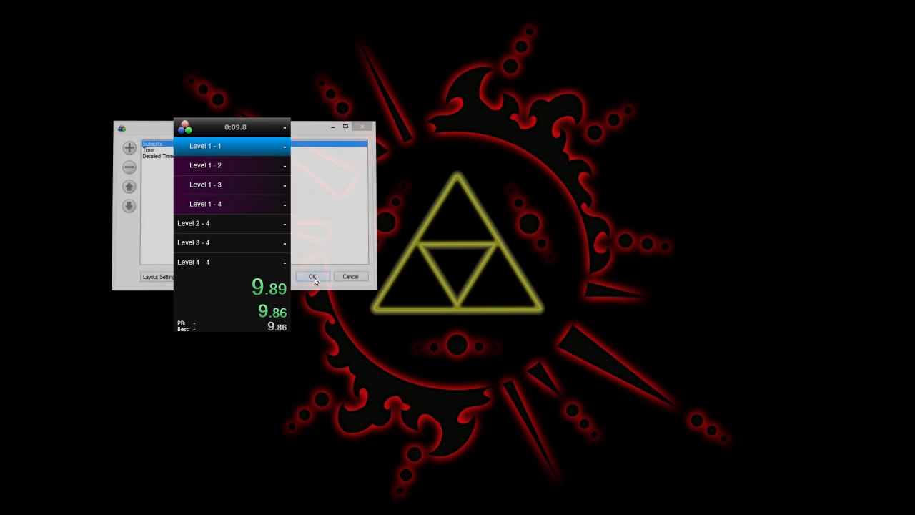
Record splits for Level 1 - 1 through Level 1 - 4 on the running timer
{"action": "key", "text": "KP_1"}
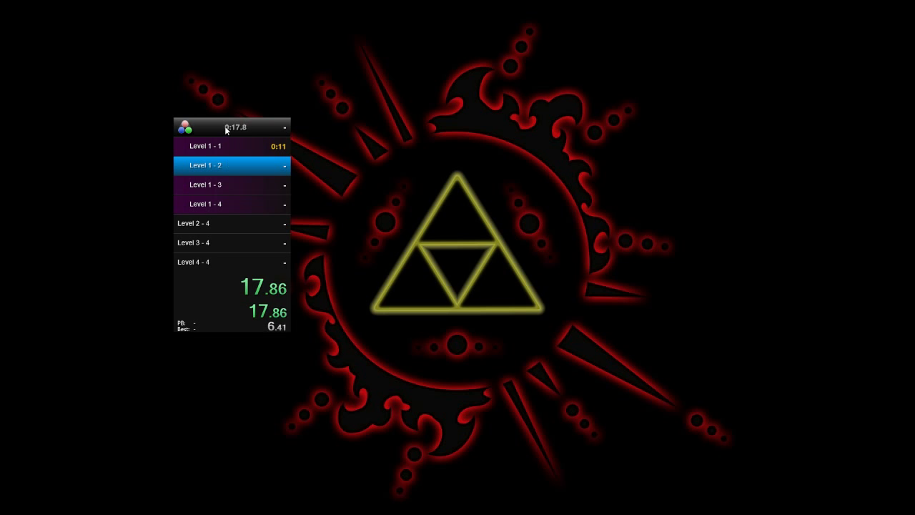
{"action": "key", "text": "KP_1"}
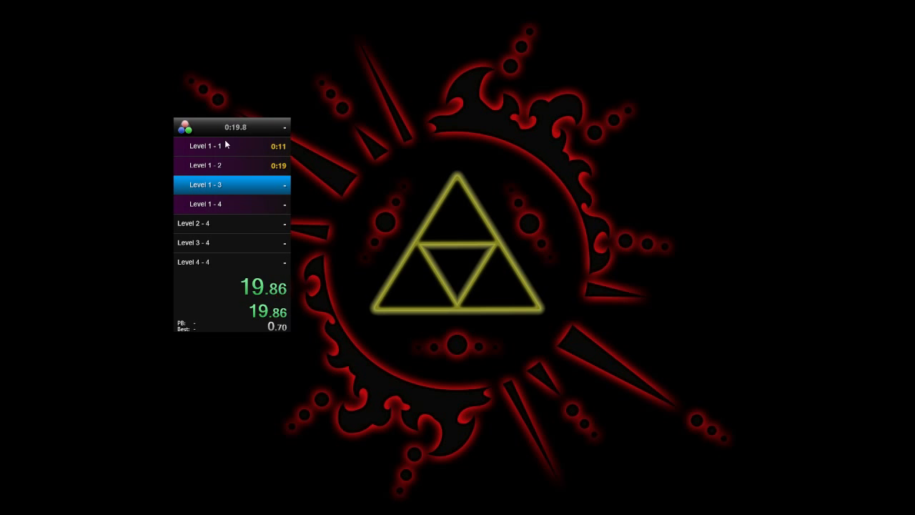
{"action": "key", "text": "KP_1"}
{"action": "key", "text": "KP_1"}
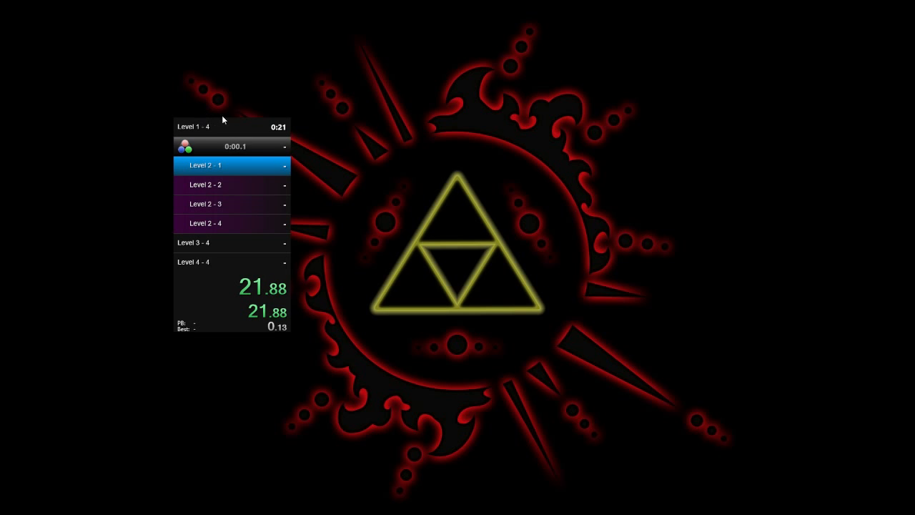